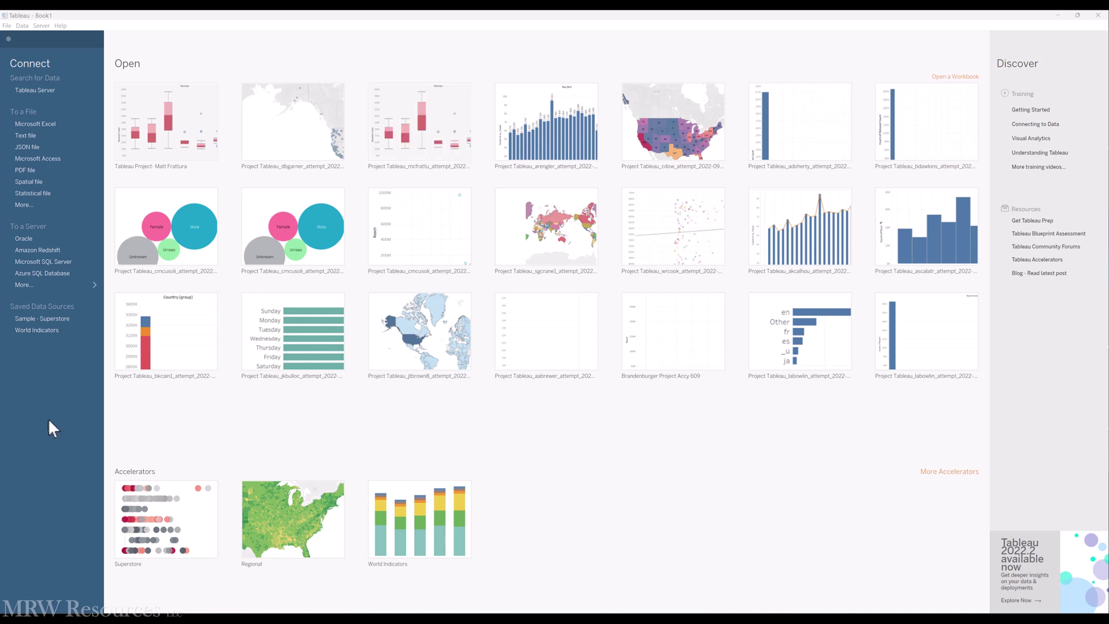
# Connect to the BikeBuyers.csv text file from the Downloads folder
pyautogui.click(24, 137)
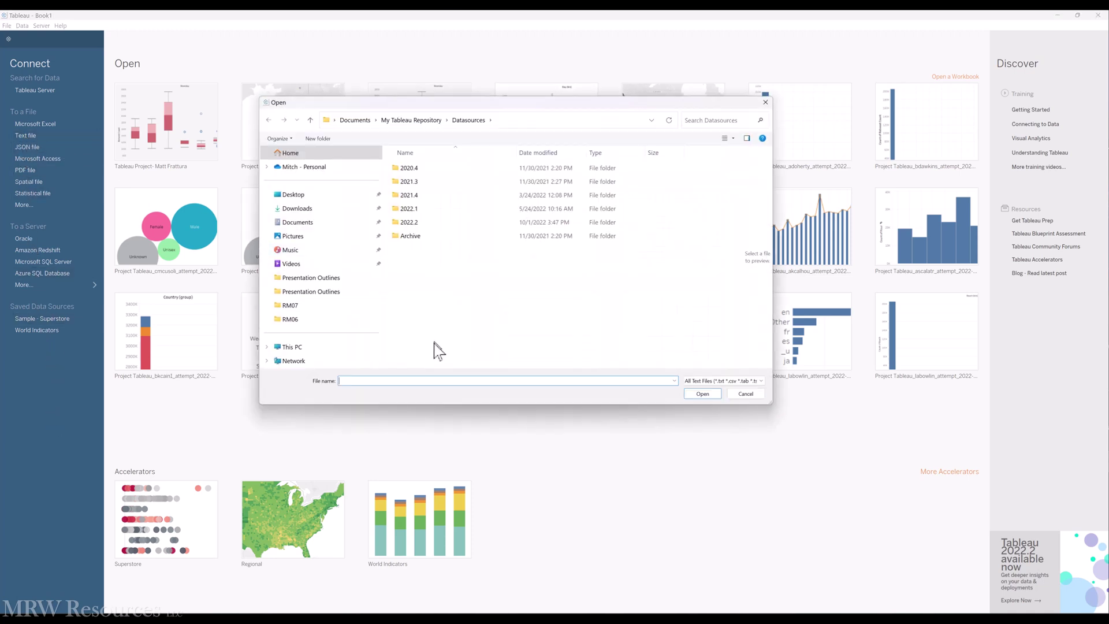
pyautogui.click(310, 210)
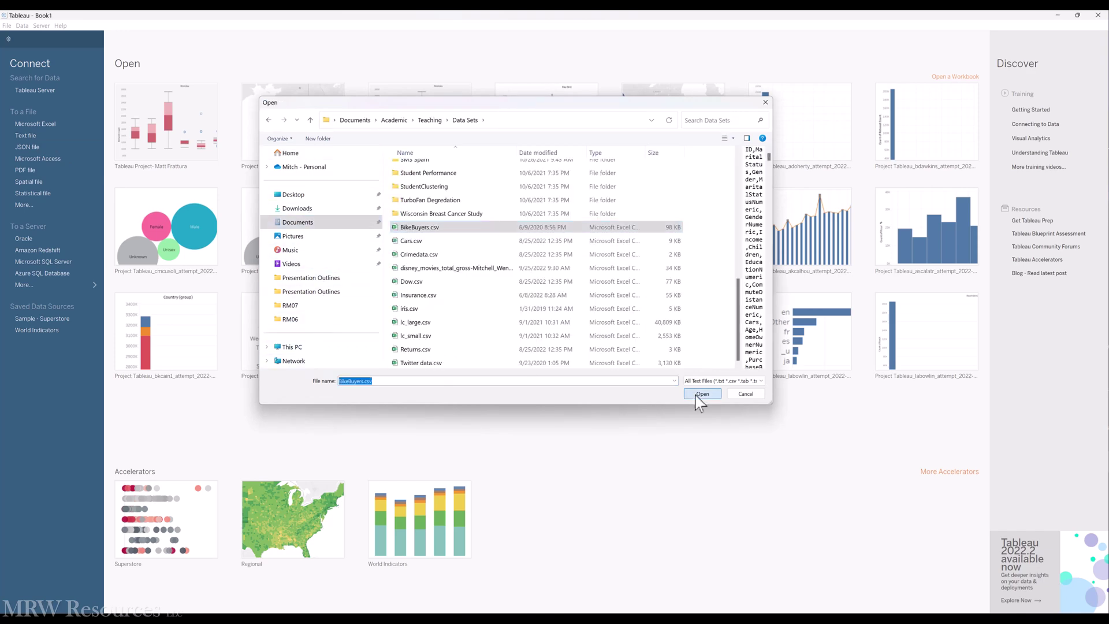
pyautogui.click(702, 393)
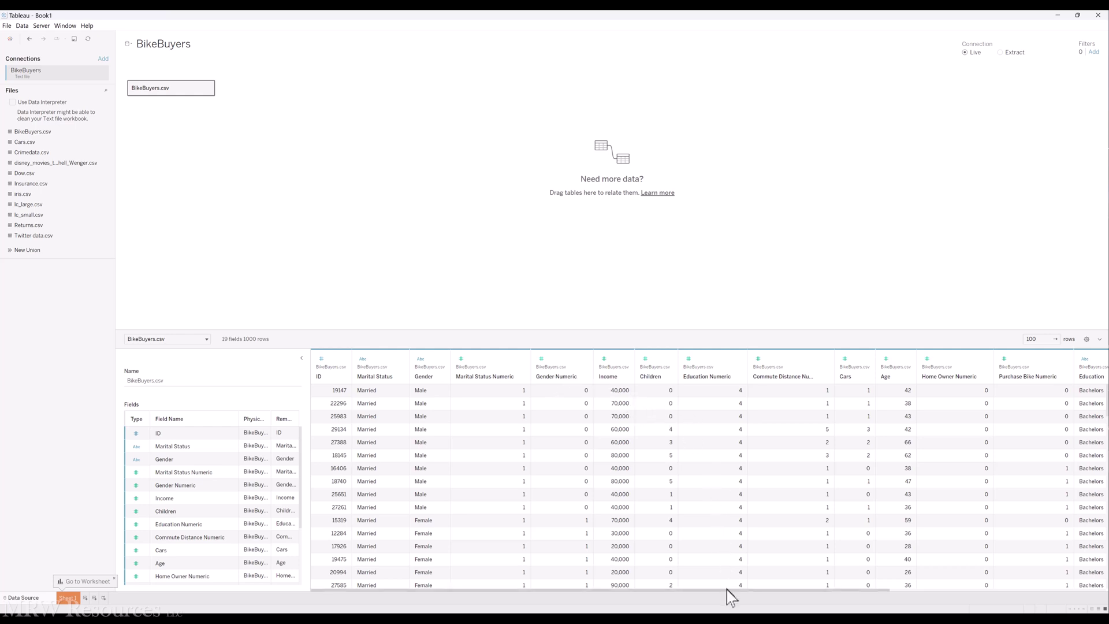
# Scroll across the BikeBuyers preview columns, then switch to the empty Sheet 1
pyautogui.moveTo(727, 590); pyautogui.dragTo(910, 599)
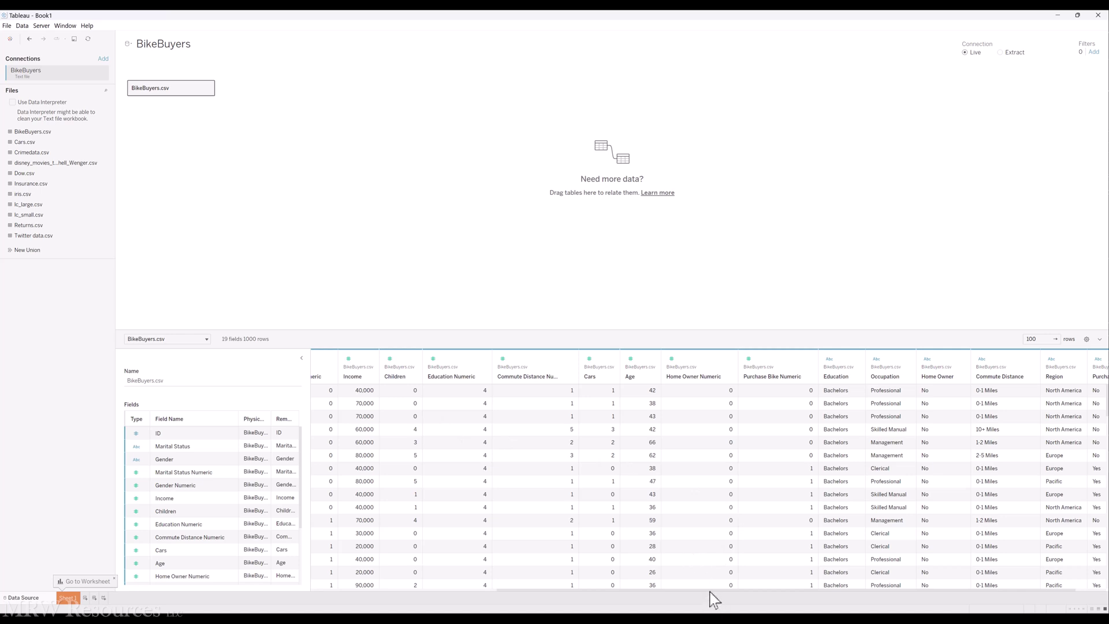
pyautogui.moveTo(713, 599); pyautogui.dragTo(768, 601)
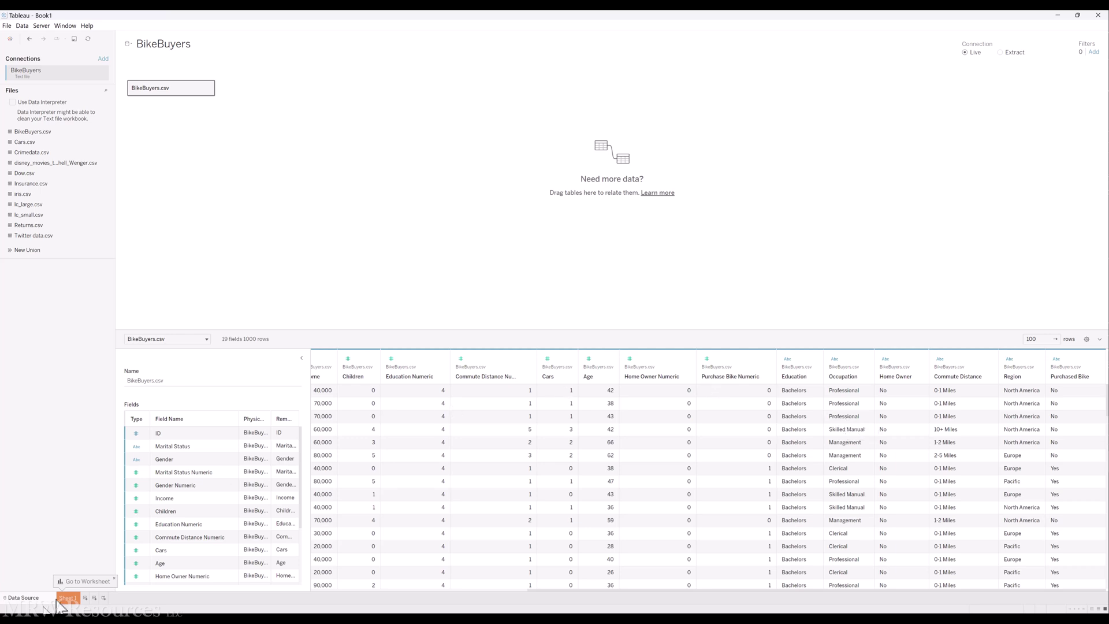
pyautogui.click(69, 600)
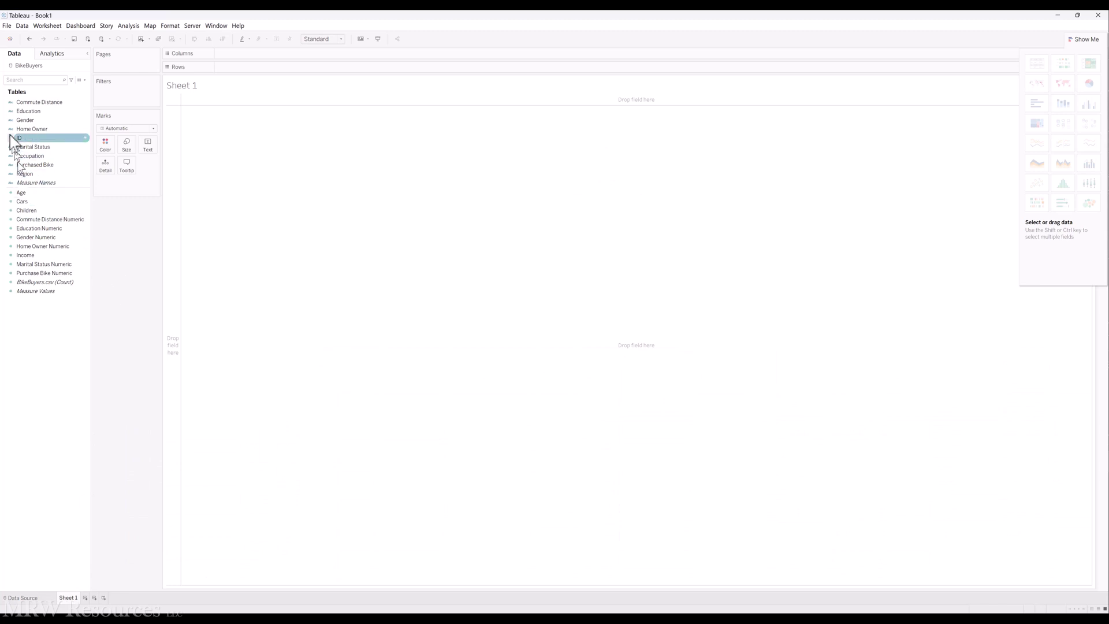
# Plot Age on Rows against Income on Columns with Aggregate Measures turned off
pyautogui.click(21, 155)
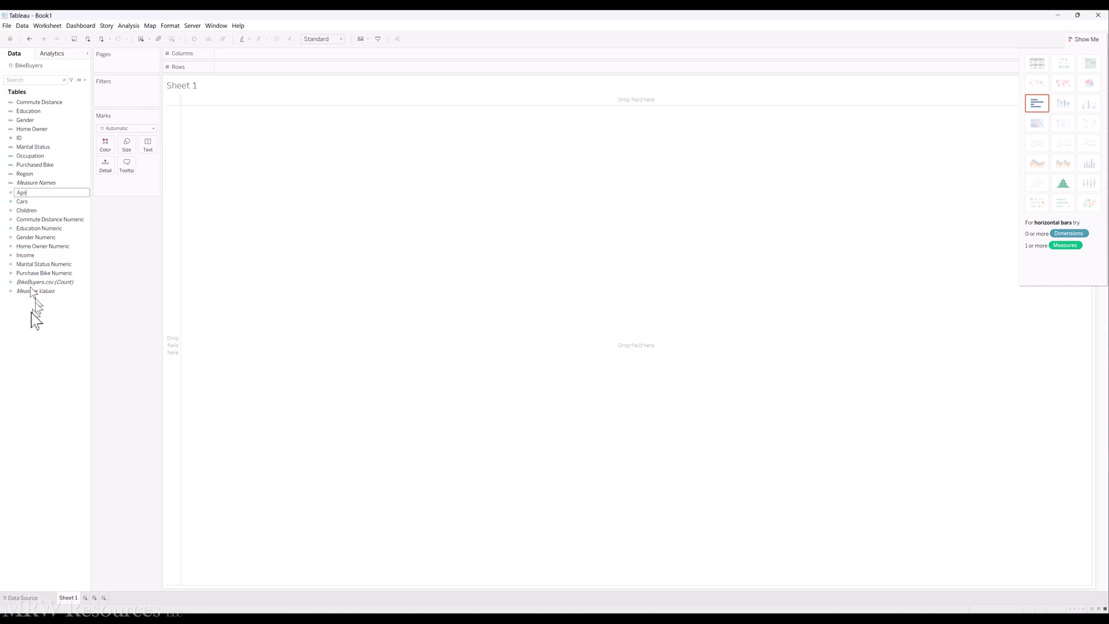
pyautogui.click(23, 192)
pyautogui.keyDown('ctrl'); pyautogui.click(46, 210); pyautogui.keyUp('ctrl')
pyautogui.moveTo(46, 205)
pyautogui.mouseDown()
pyautogui.moveTo(124, 187)
pyautogui.moveTo(243, 42)
pyautogui.moveTo(258, 70)
pyautogui.mouseUp()
pyautogui.click(35, 256)
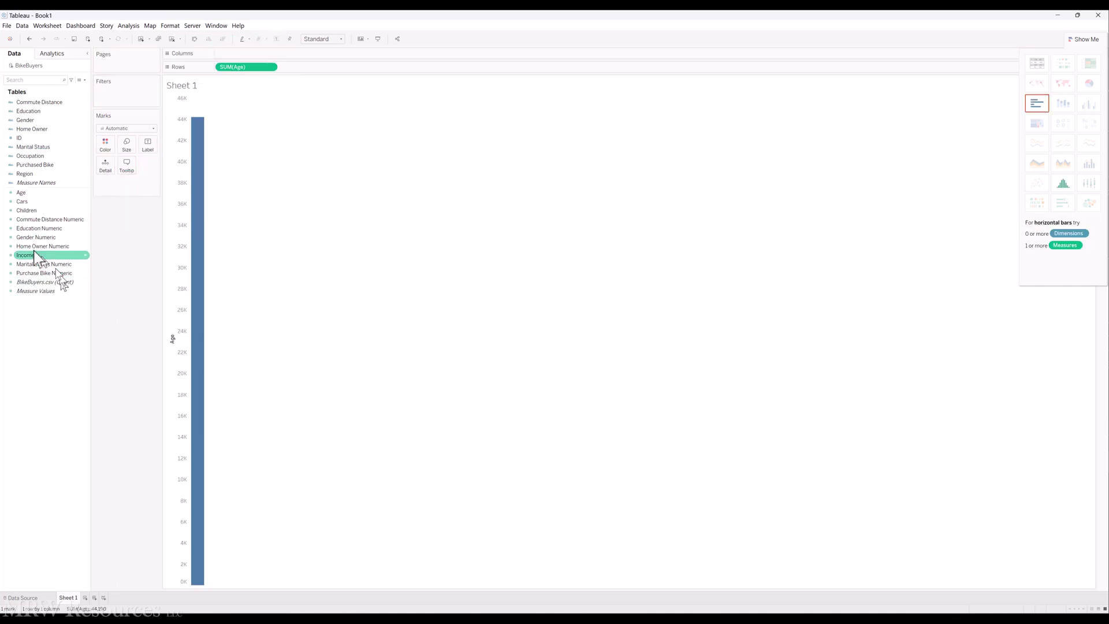
pyautogui.moveTo(34, 261); pyautogui.dragTo(244, 53)
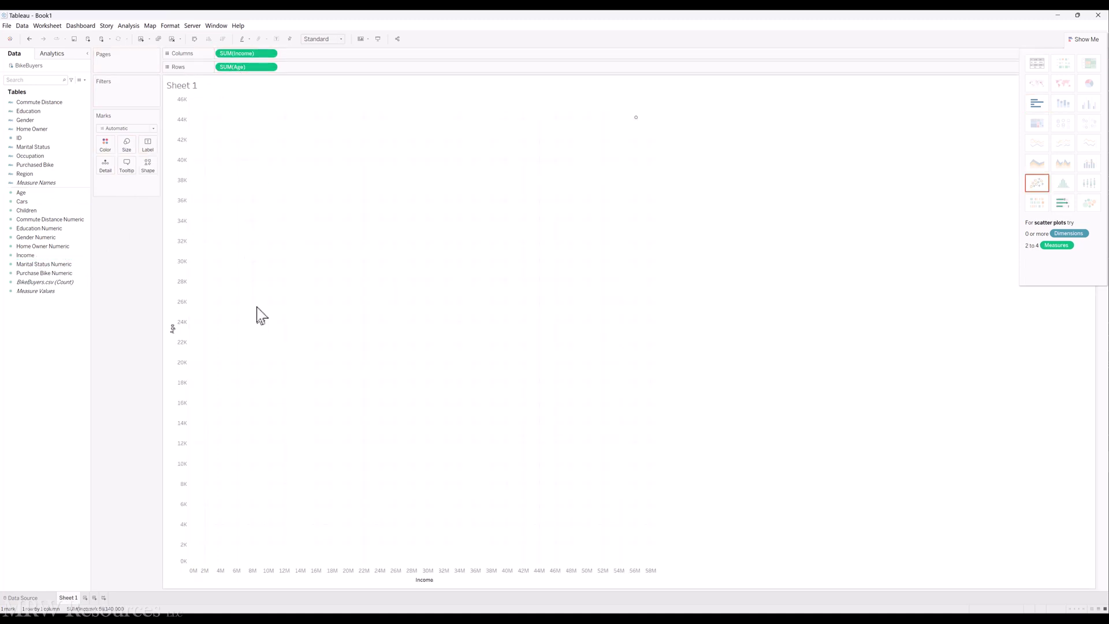
pyautogui.click(125, 26)
pyautogui.click(141, 46)
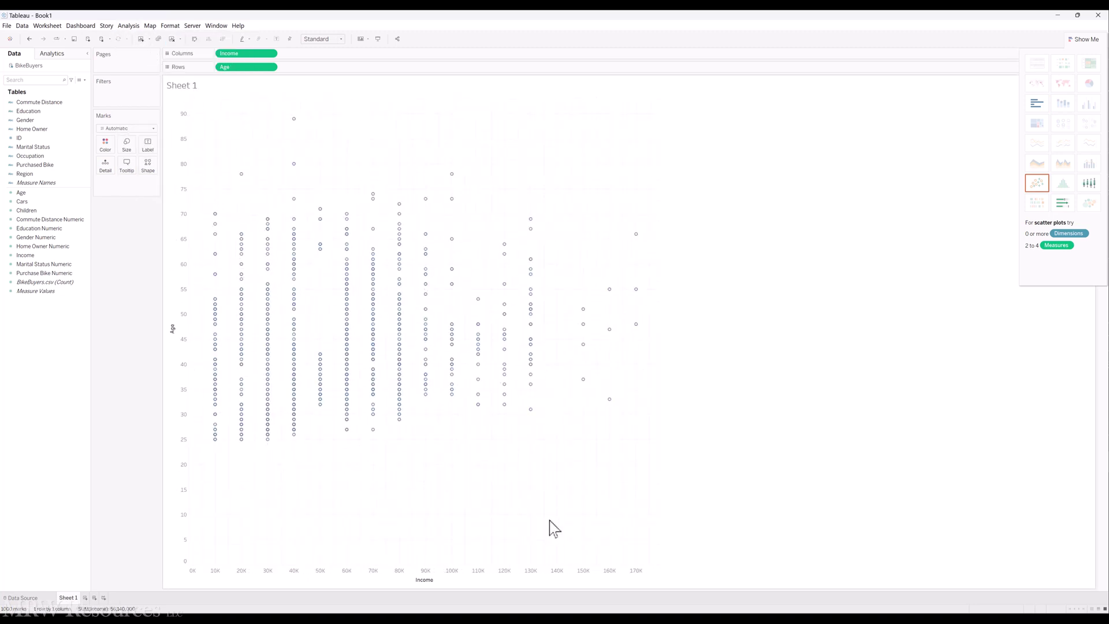
# Drag Cluster from the Analytics pane onto the Age–Income scatter, giving five clusters
pyautogui.click(56, 52)
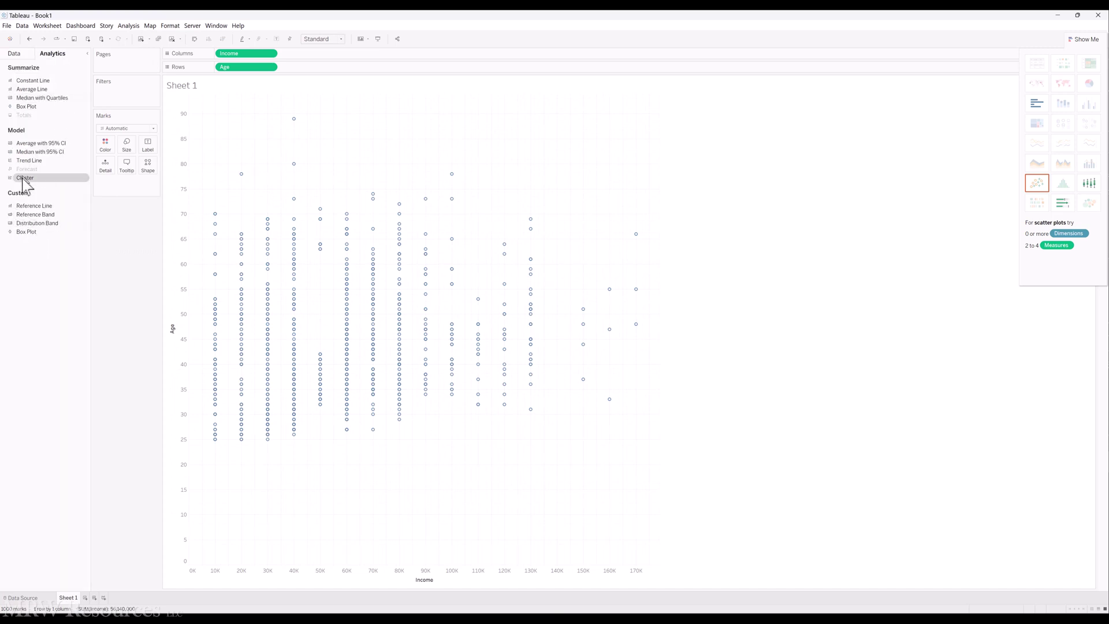
pyautogui.moveTo(24, 180); pyautogui.dragTo(198, 112)
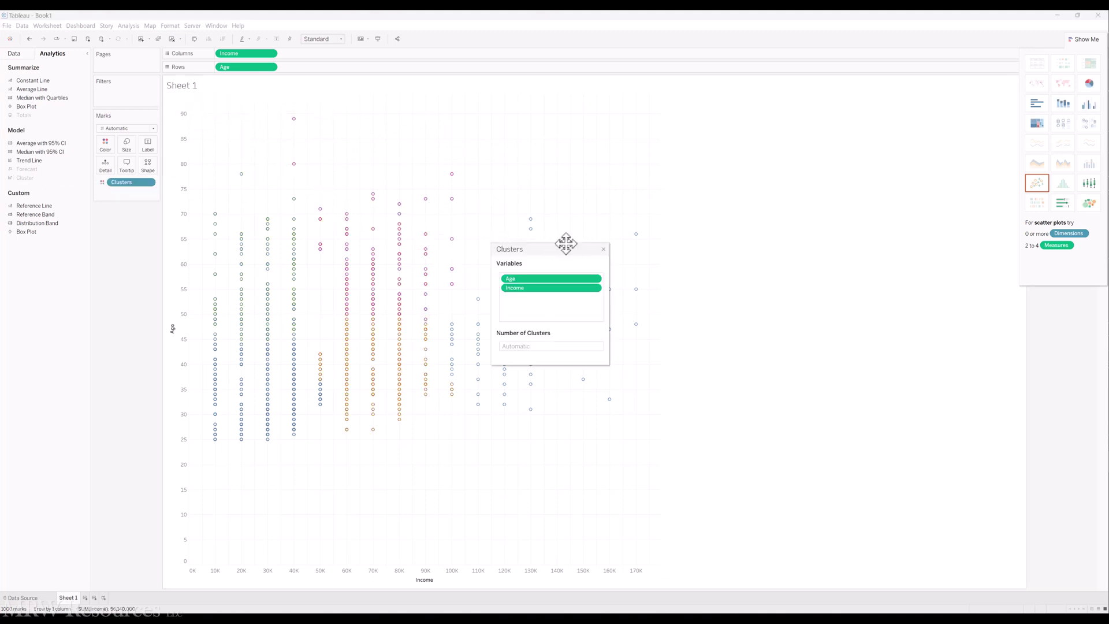
pyautogui.moveTo(562, 250); pyautogui.dragTo(751, 186)
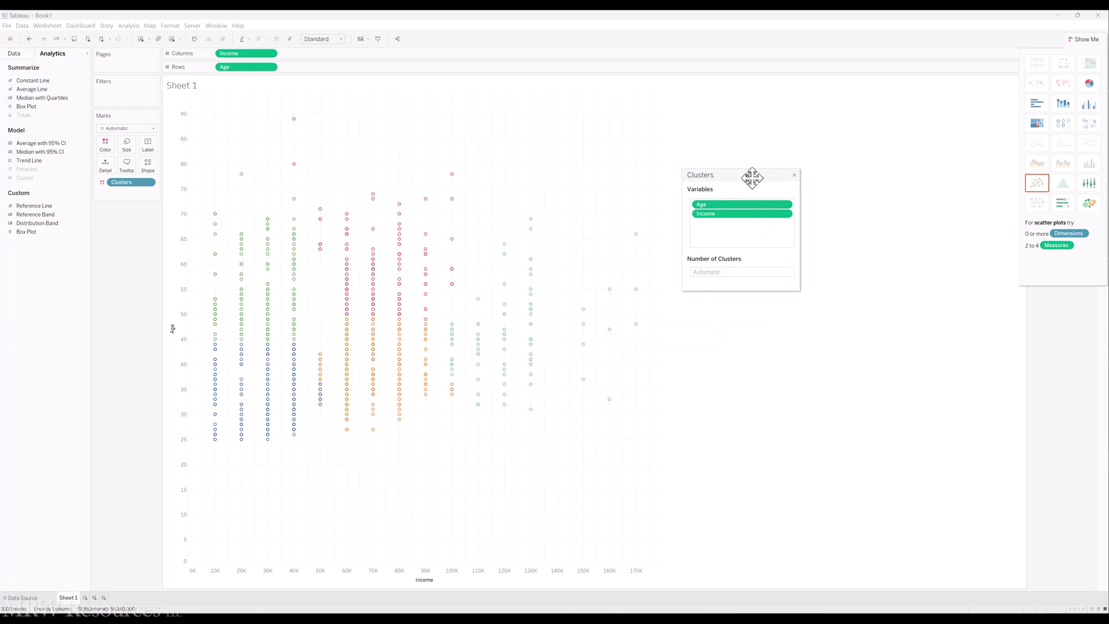
pyautogui.click(1084, 39)
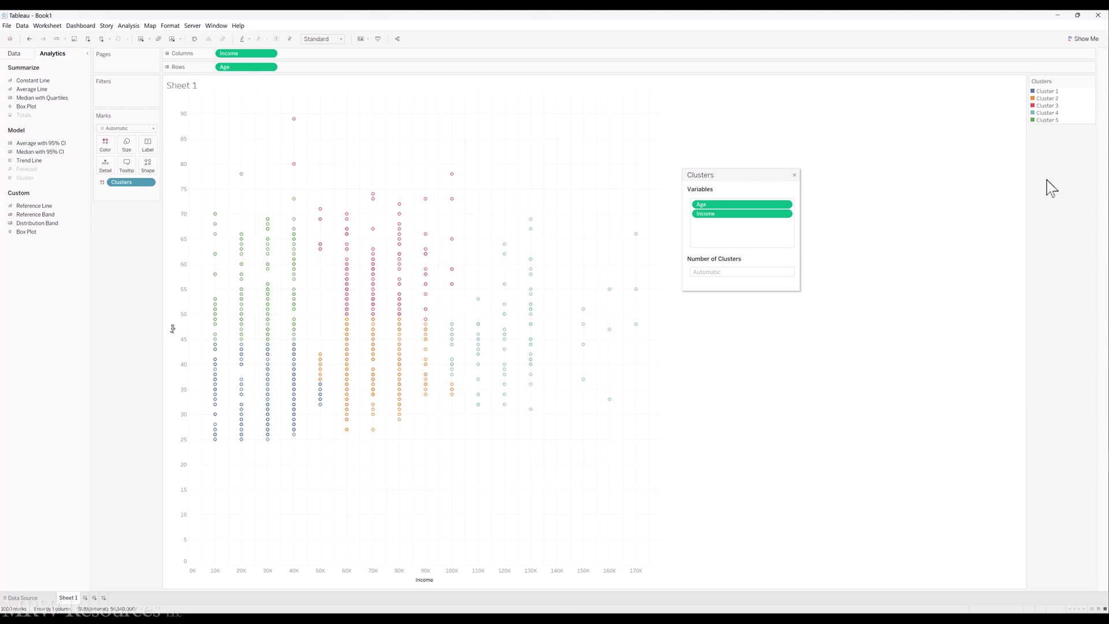
pyautogui.moveTo(734, 176); pyautogui.dragTo(661, 242)
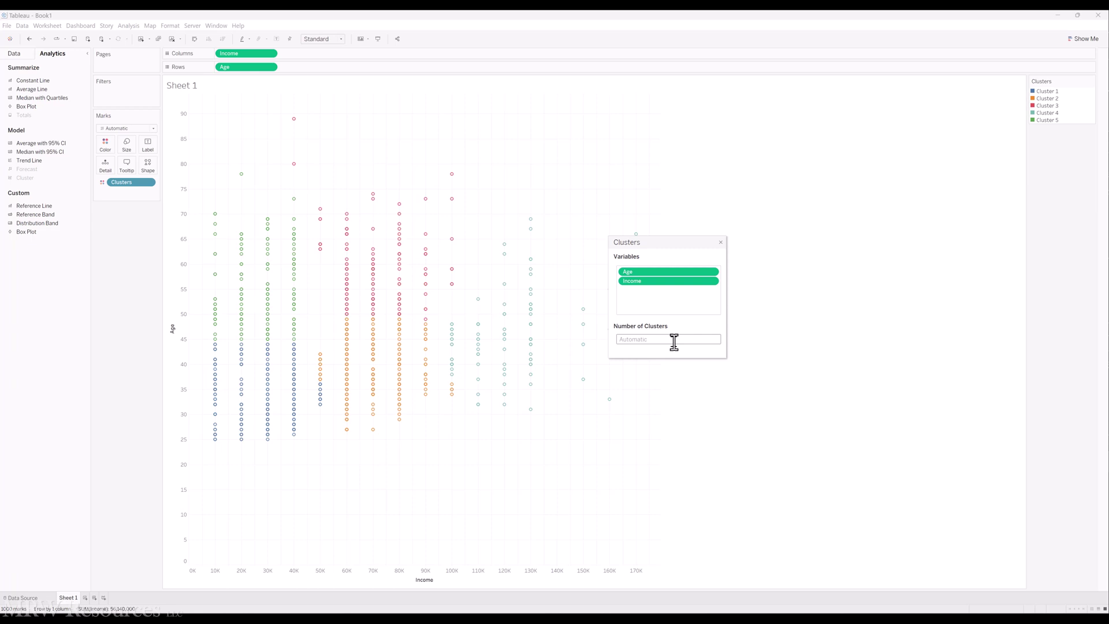
pyautogui.click(674, 340)
pyautogui.write('3')
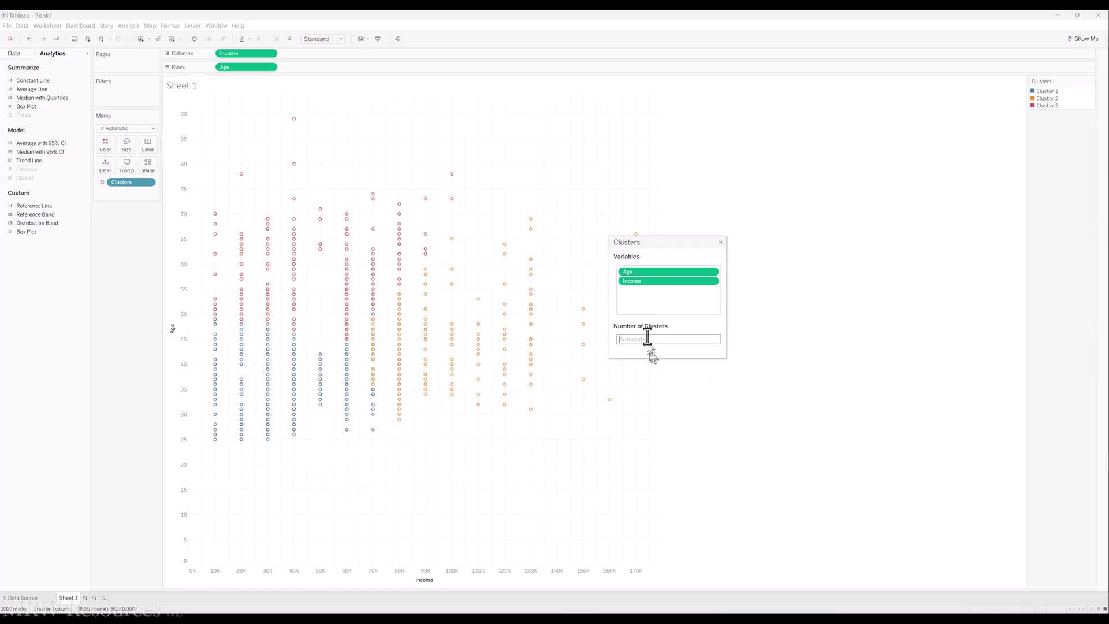
pyautogui.press('BackSpace')
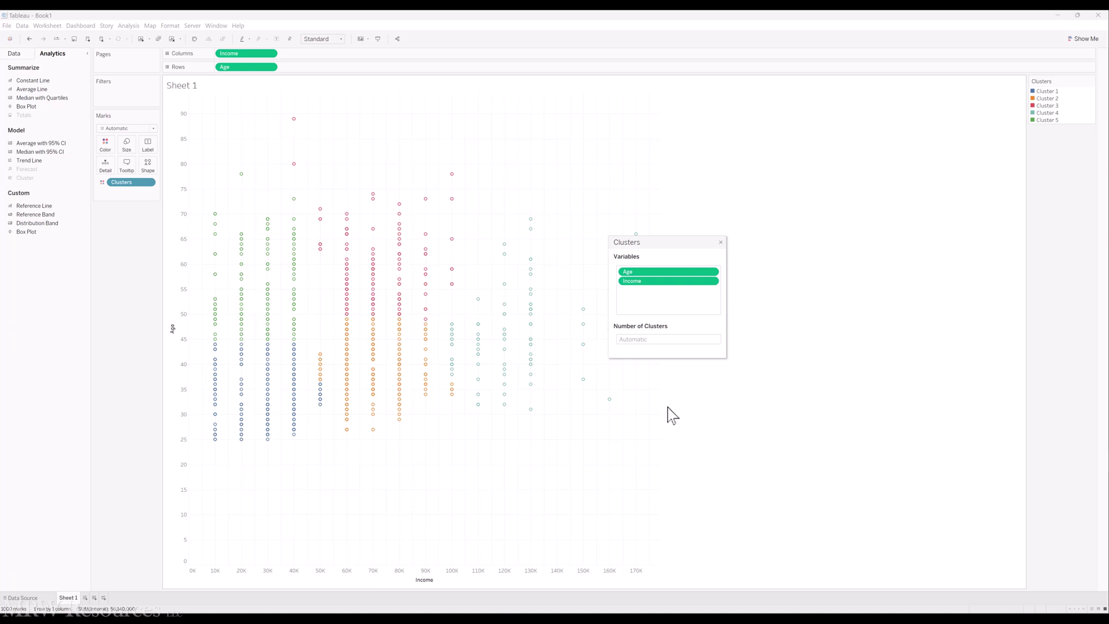
# Drag Cars from the Data pane into the Clusters dialog's Variables list
pyautogui.moveTo(662, 246); pyautogui.dragTo(726, 183)
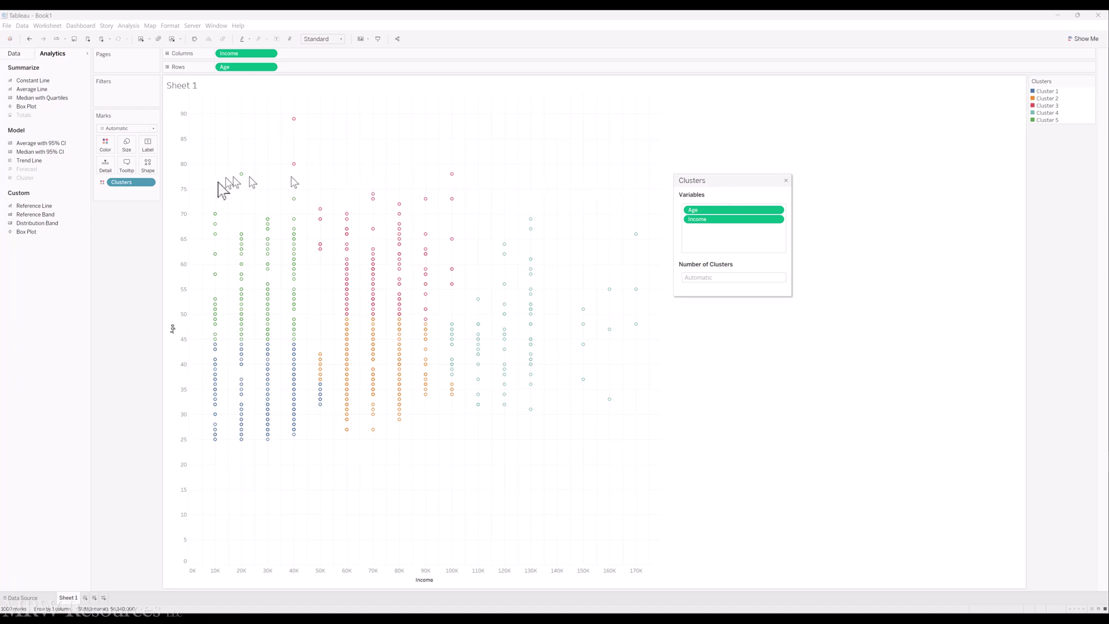
pyautogui.click(16, 54)
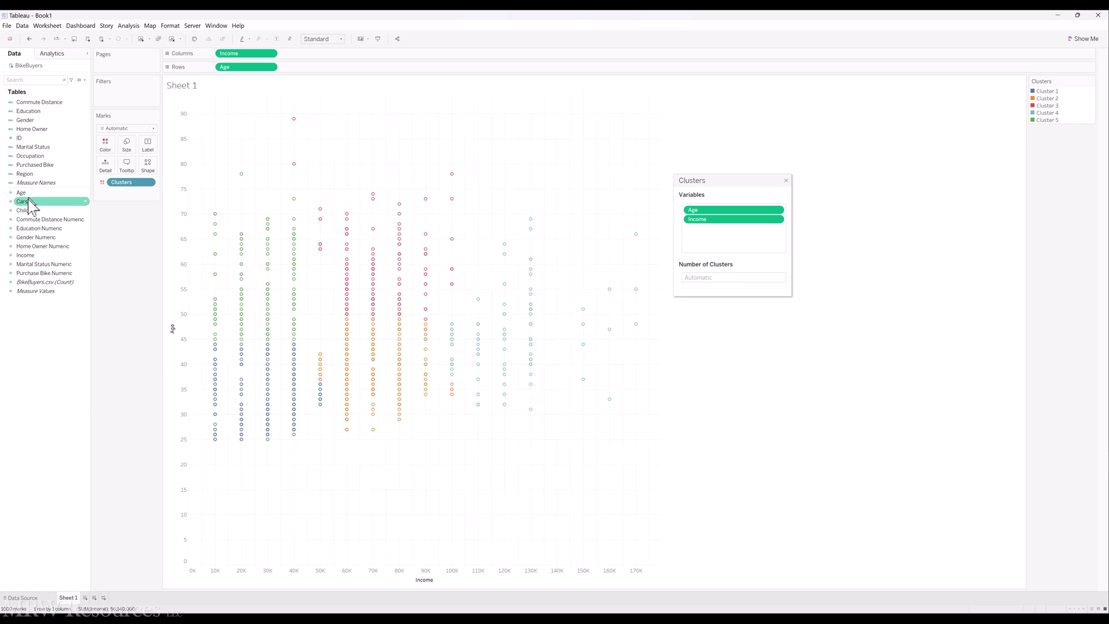
pyautogui.moveTo(29, 202); pyautogui.dragTo(714, 231)
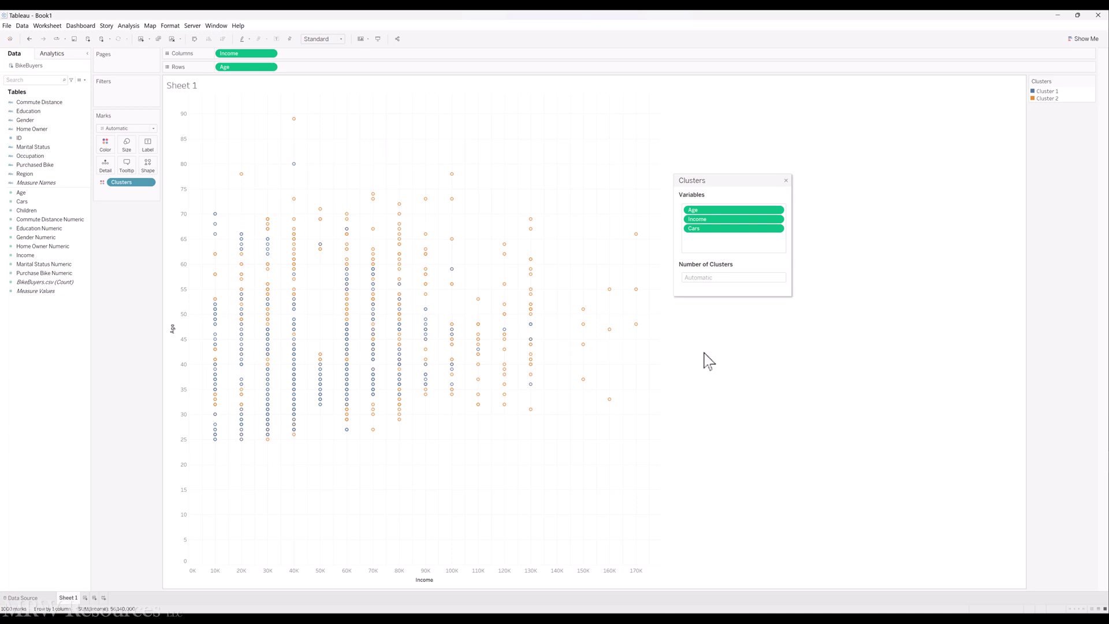
pyautogui.moveTo(722, 181); pyautogui.dragTo(709, 231)
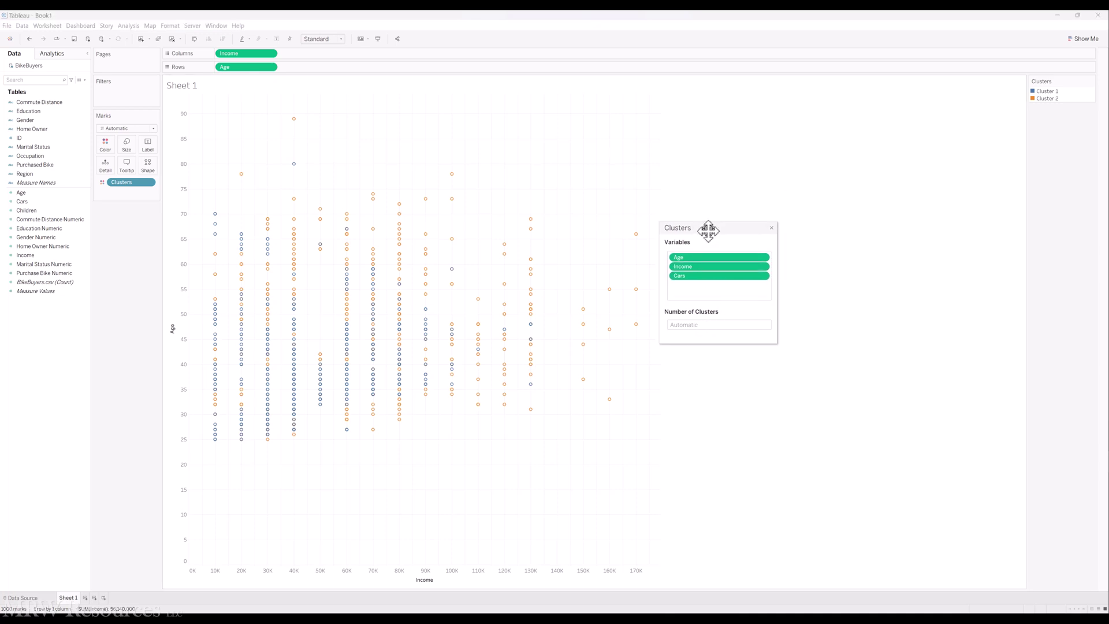
# Open Describe Clusters from the Clusters pill menu, then move and enlarge its window
pyautogui.click(148, 183)
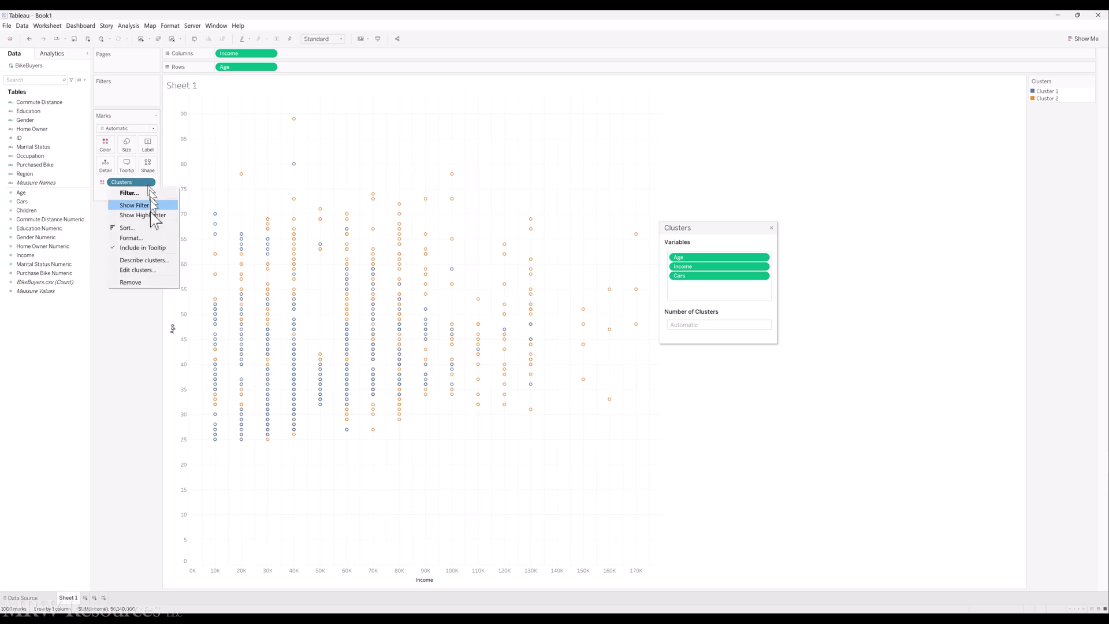
pyautogui.click(144, 261)
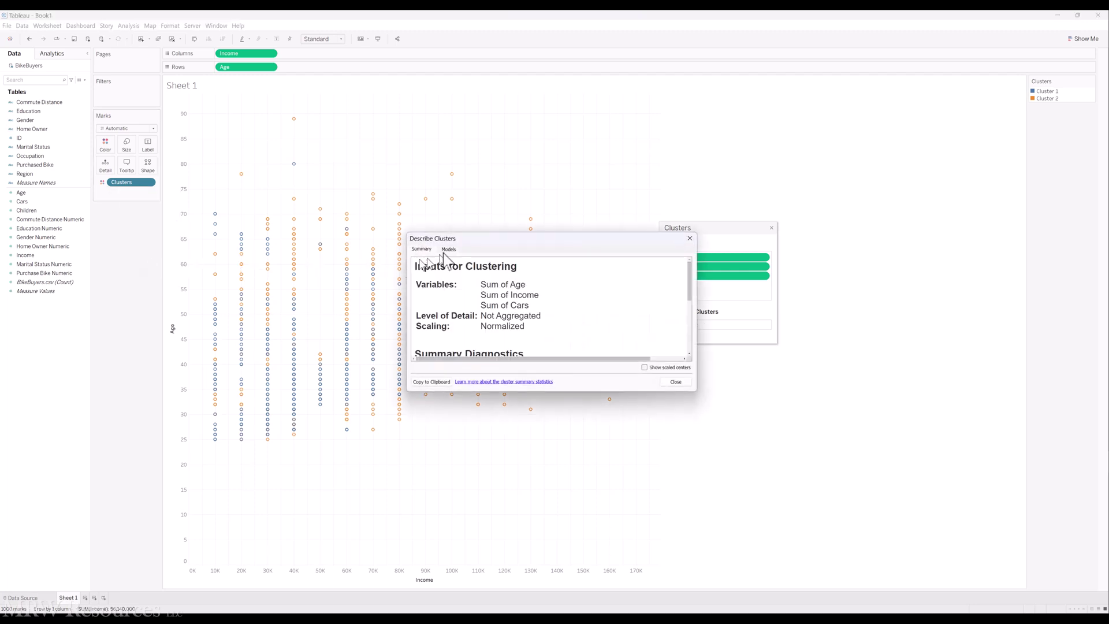
pyautogui.moveTo(459, 240); pyautogui.dragTo(259, 179)
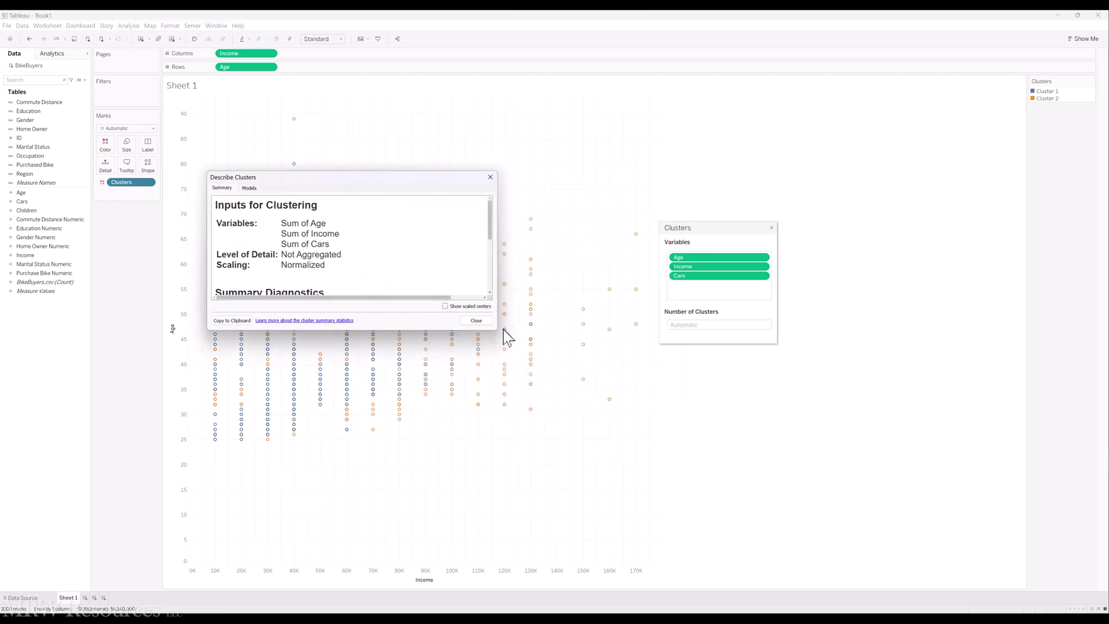
pyautogui.moveTo(498, 330); pyautogui.dragTo(572, 488)
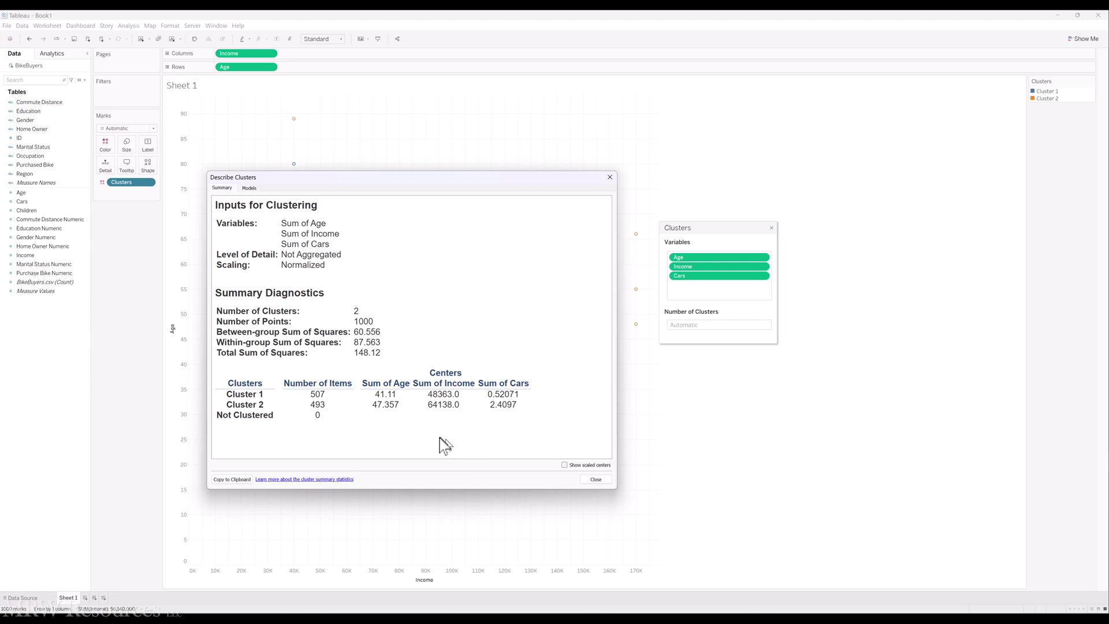
# Review the Models tab's analysis of variance, then close the Describe Clusters window
pyautogui.click(250, 187)
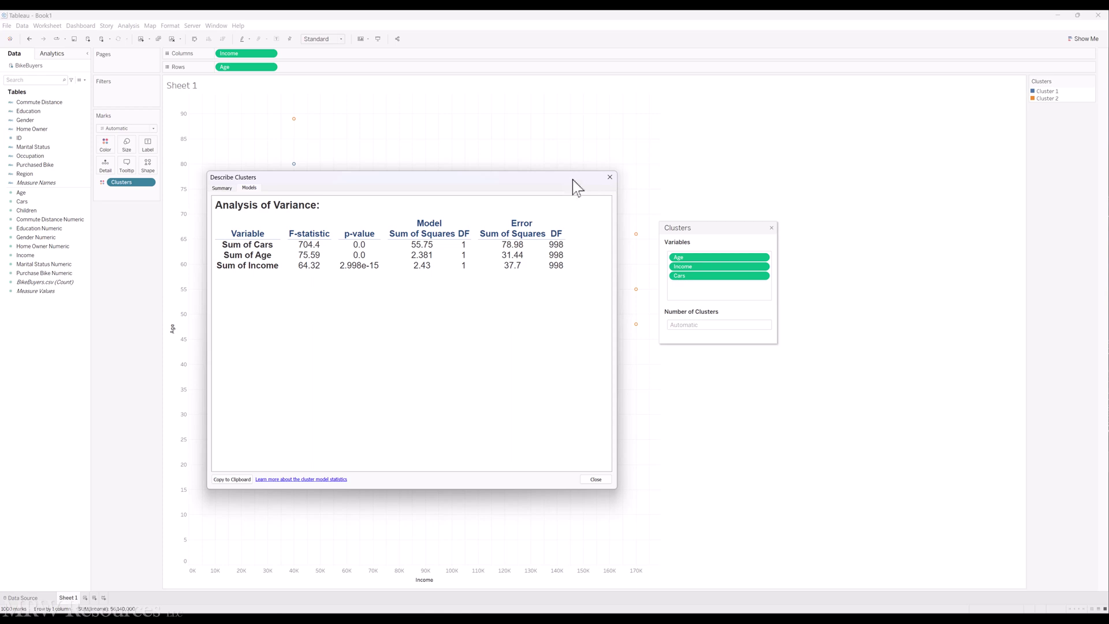
pyautogui.click(608, 177)
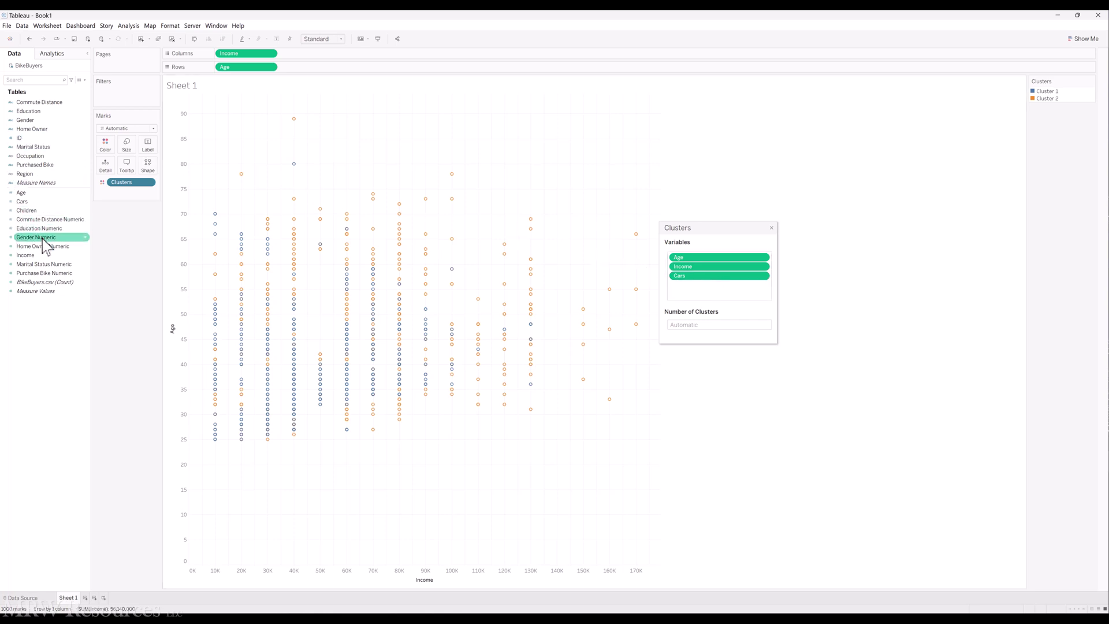
# Replace Gender Numeric with Gender in the cluster variables, alongside Age and Income
pyautogui.moveTo(45, 243); pyautogui.dragTo(109, 240)
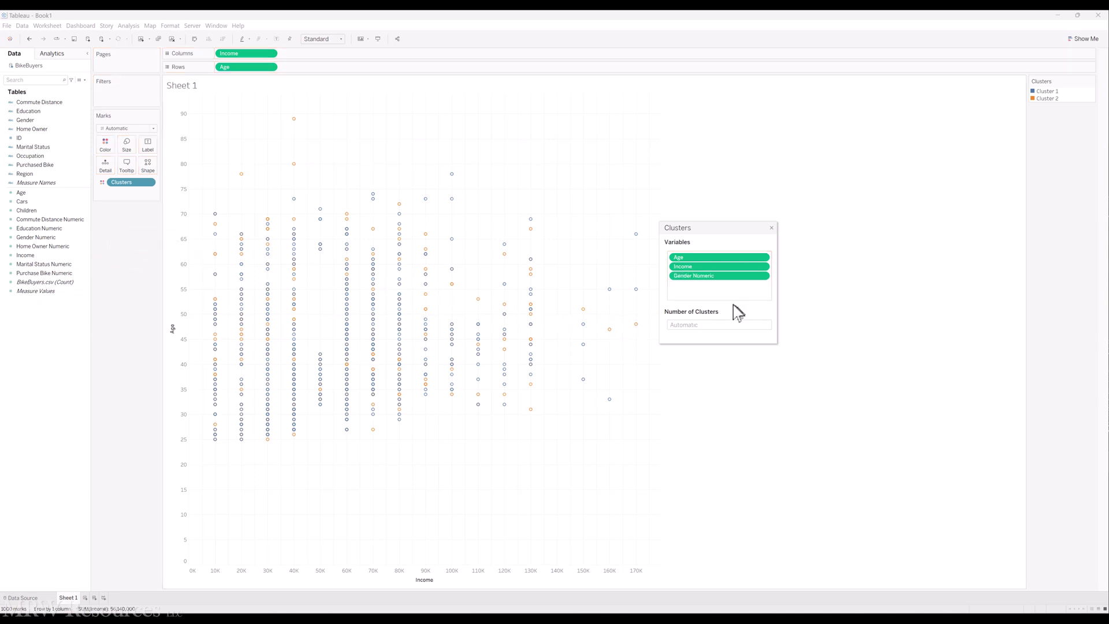
pyautogui.moveTo(716, 276); pyautogui.dragTo(150, 258)
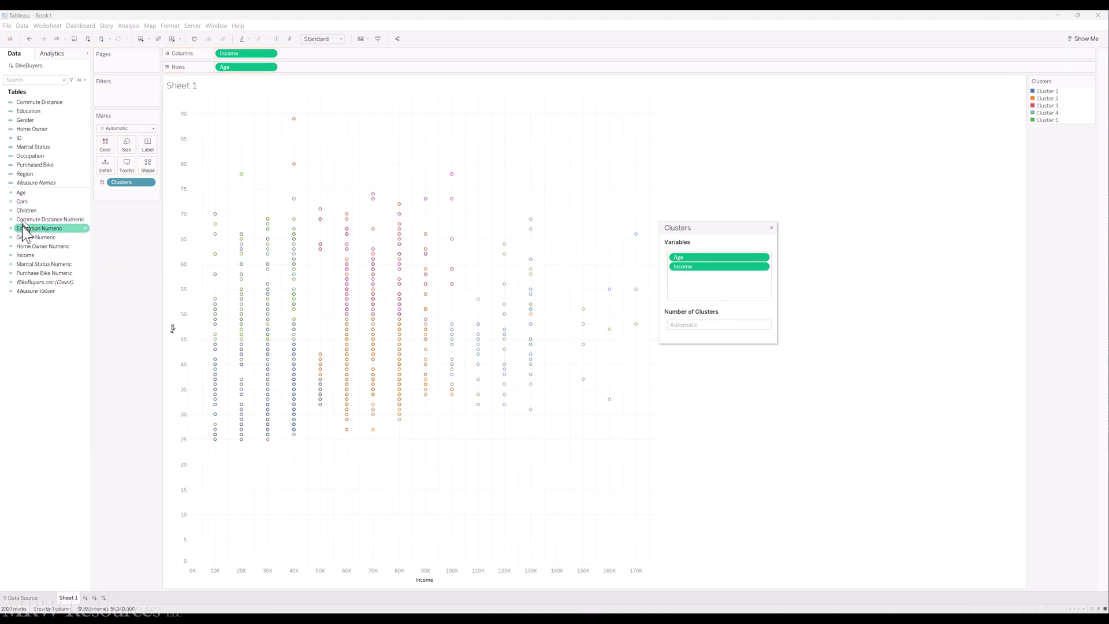
pyautogui.moveTo(26, 237); pyautogui.dragTo(665, 292)
pyautogui.moveTo(49, 242); pyautogui.dragTo(687, 289)
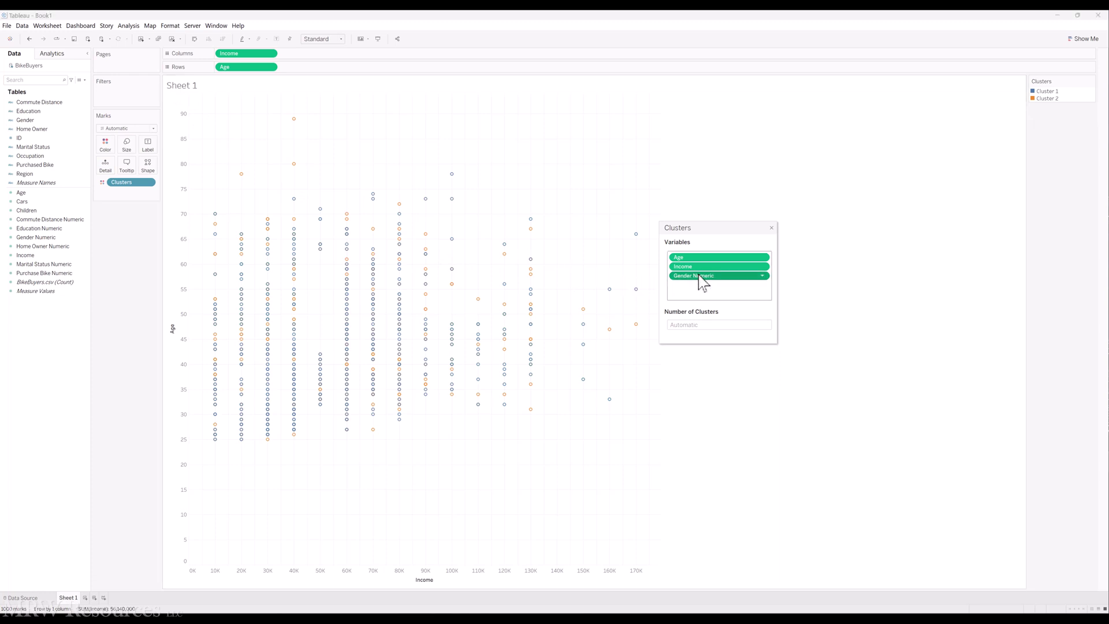
pyautogui.moveTo(698, 275); pyautogui.dragTo(101, 267)
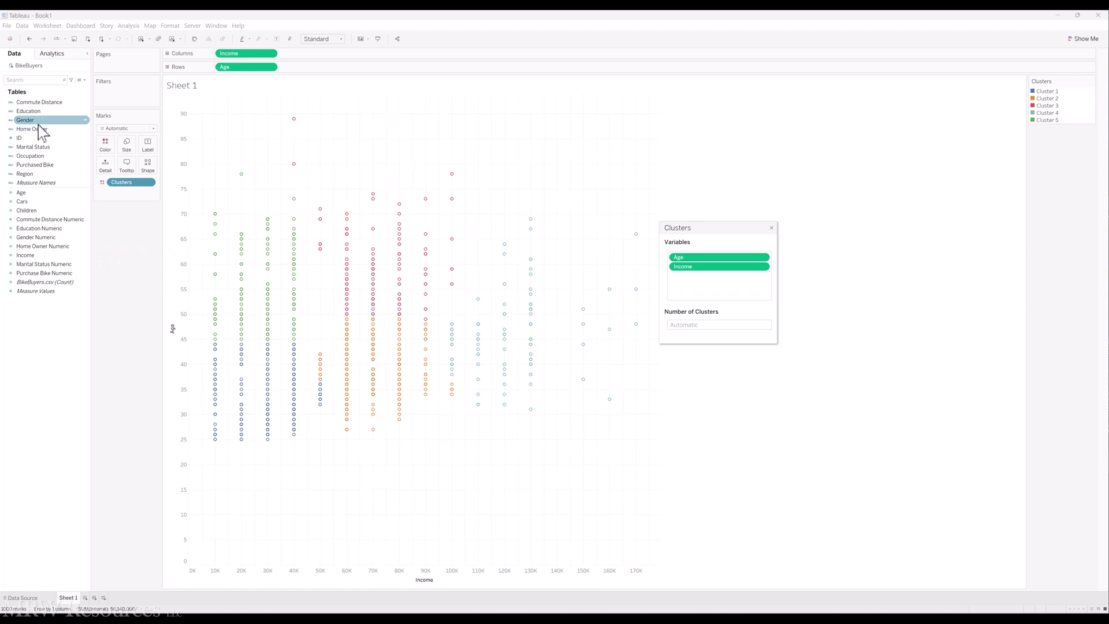
pyautogui.moveTo(24, 120); pyautogui.dragTo(700, 278)
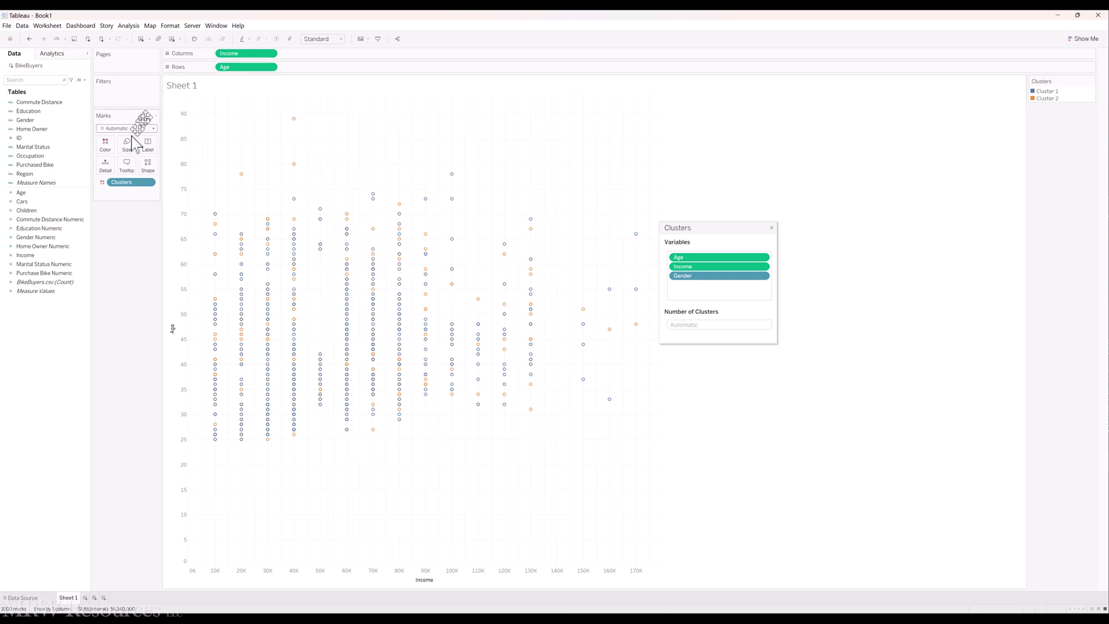
pyautogui.click(147, 183)
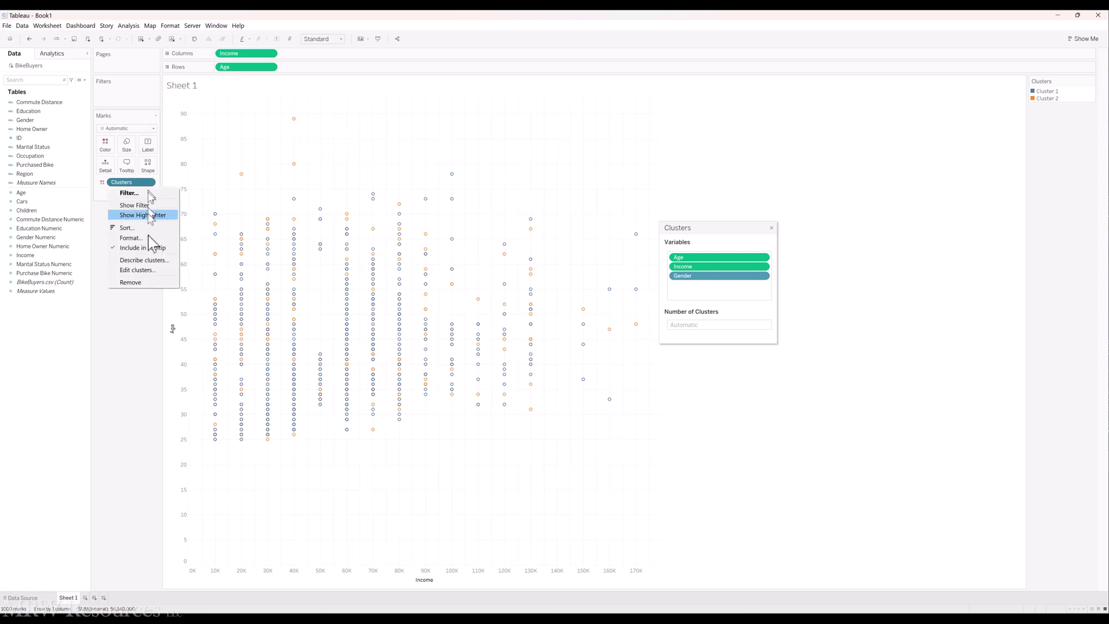
pyautogui.click(148, 261)
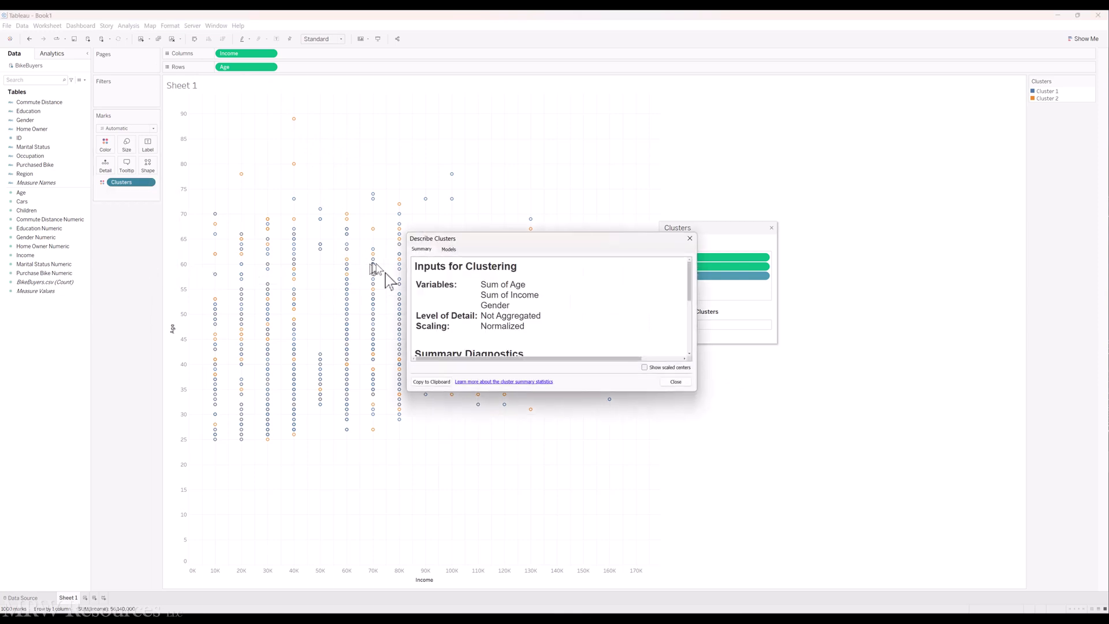
pyautogui.moveTo(407, 391); pyautogui.dragTo(214, 550)
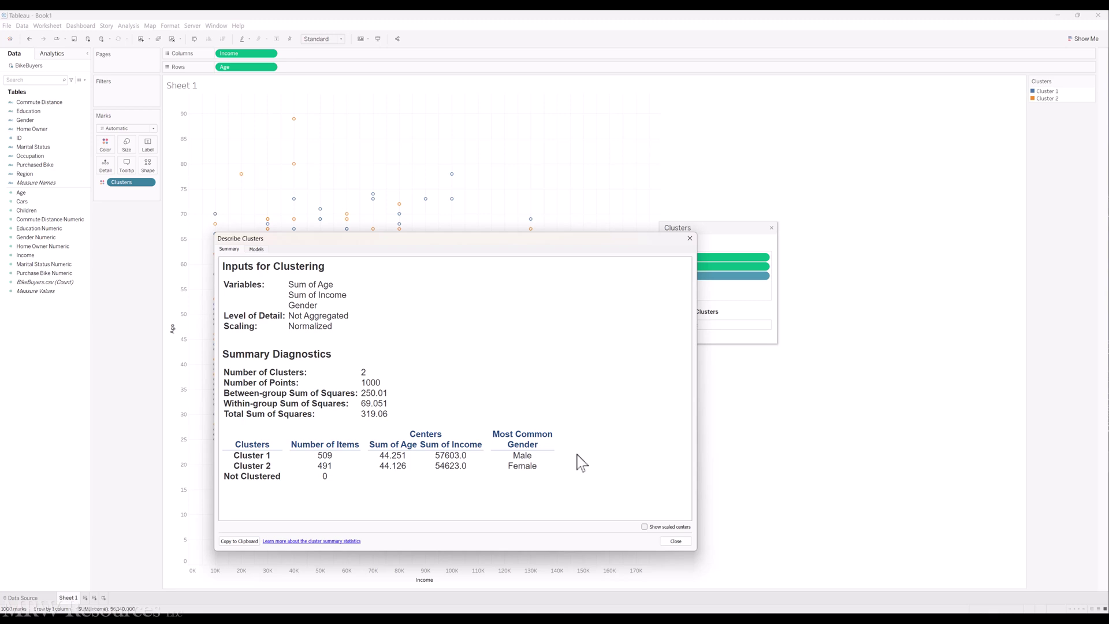
pyautogui.click(256, 250)
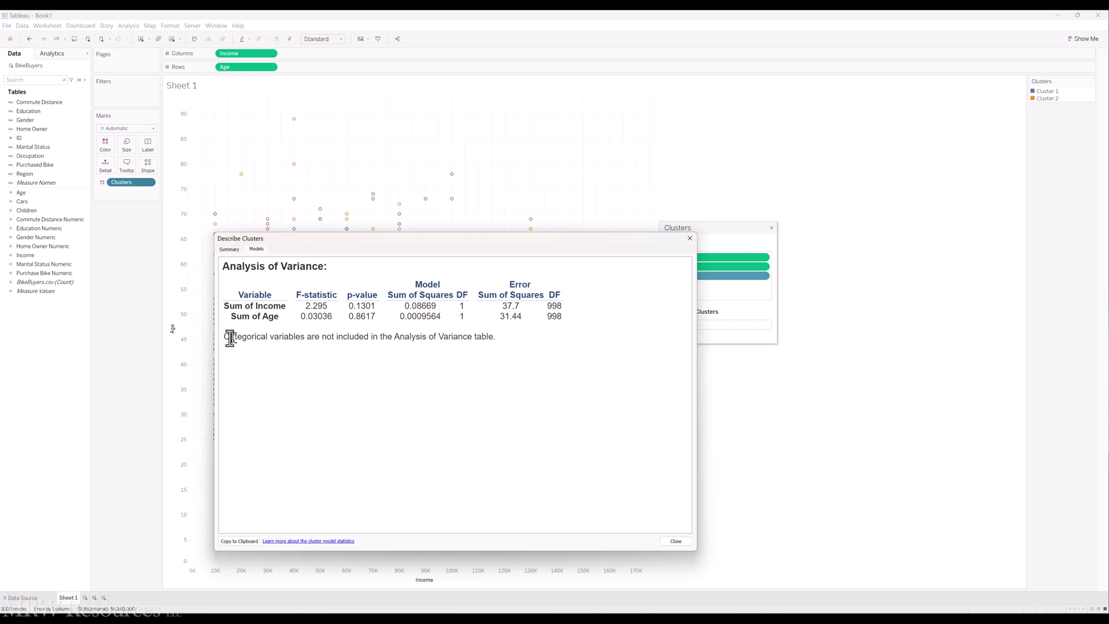
pyautogui.moveTo(301, 353); pyautogui.dragTo(304, 343)
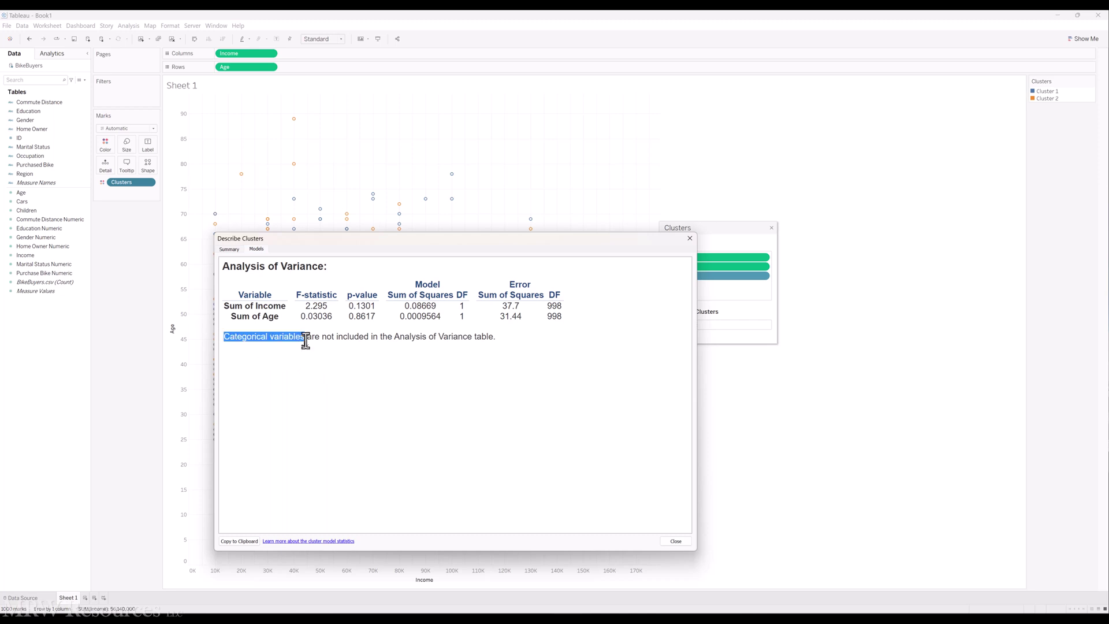
pyautogui.click(314, 388)
# Close the description and swap Gender for Gender Numeric in the cluster variables
pyautogui.click(689, 238)
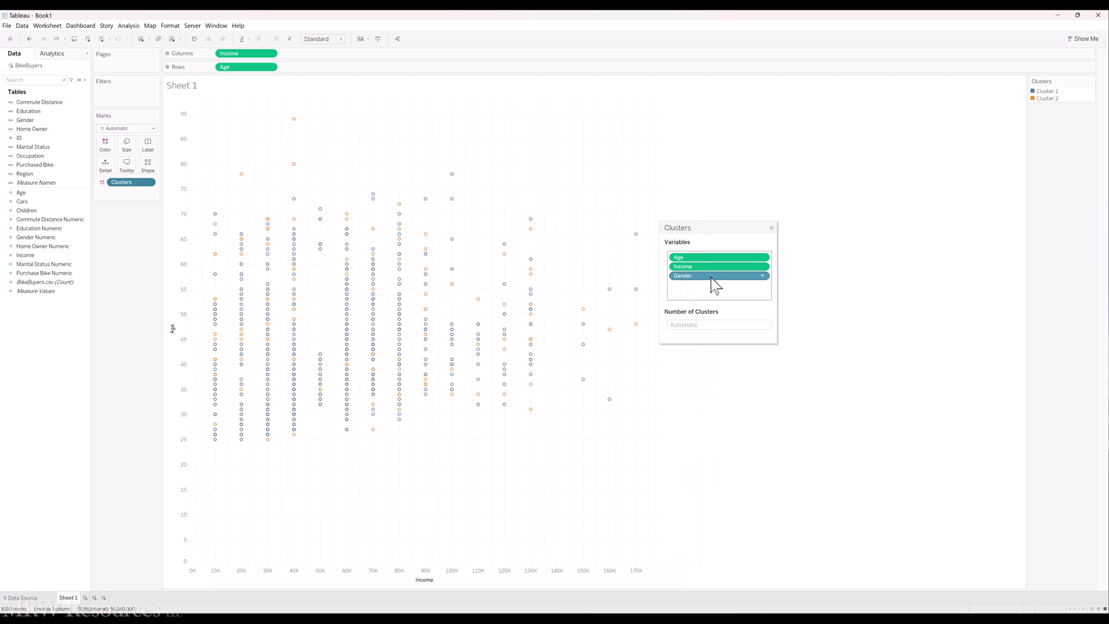
pyautogui.moveTo(715, 283); pyautogui.dragTo(138, 237)
pyautogui.moveTo(45, 237); pyautogui.dragTo(695, 295)
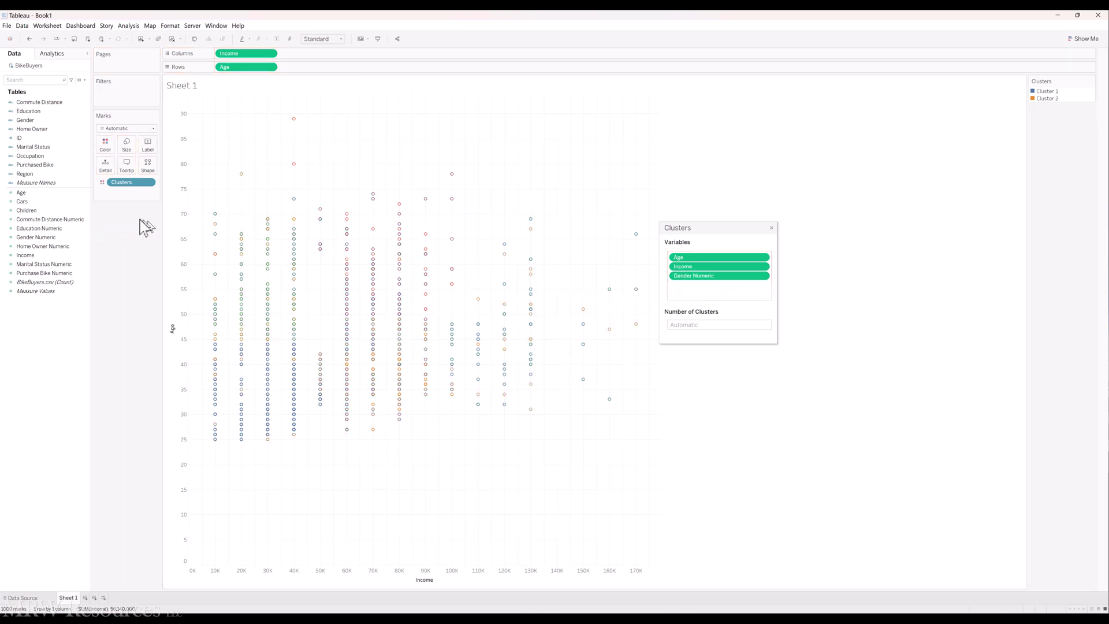
# Open Describe Clusters, enlarge it, review the Models analysis of variance, and close it
pyautogui.click(150, 183)
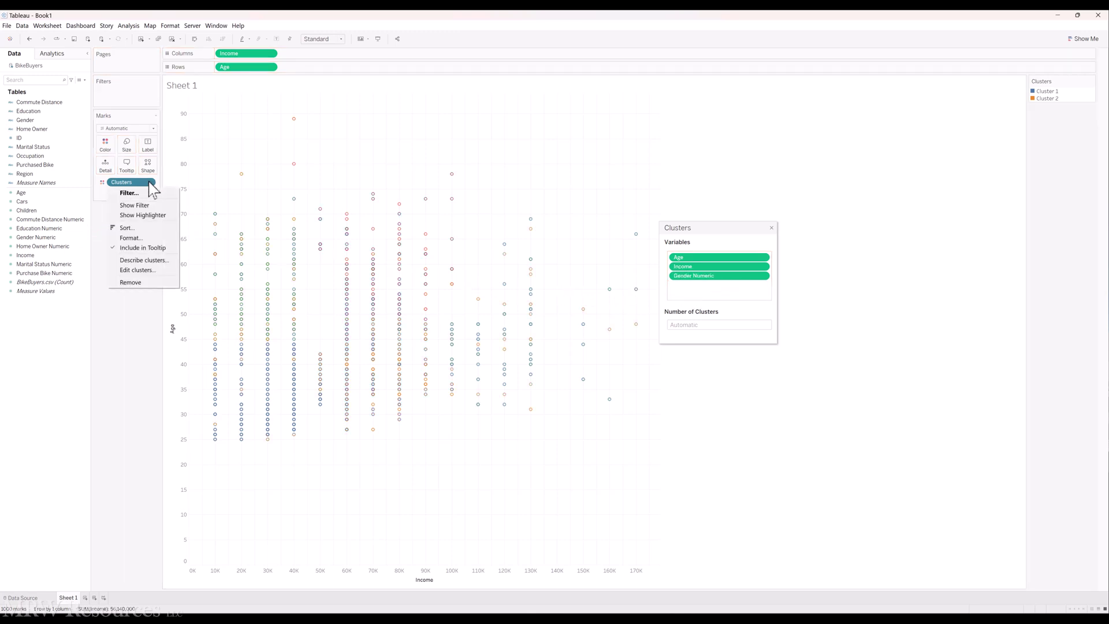
pyautogui.click(139, 262)
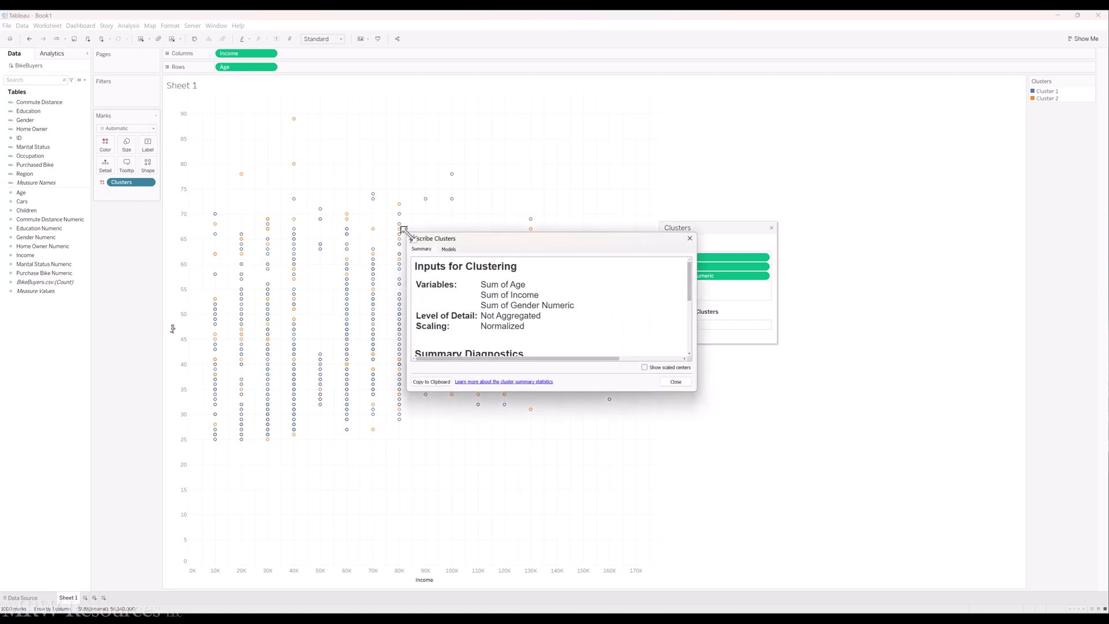
pyautogui.moveTo(404, 225); pyautogui.dragTo(219, 122)
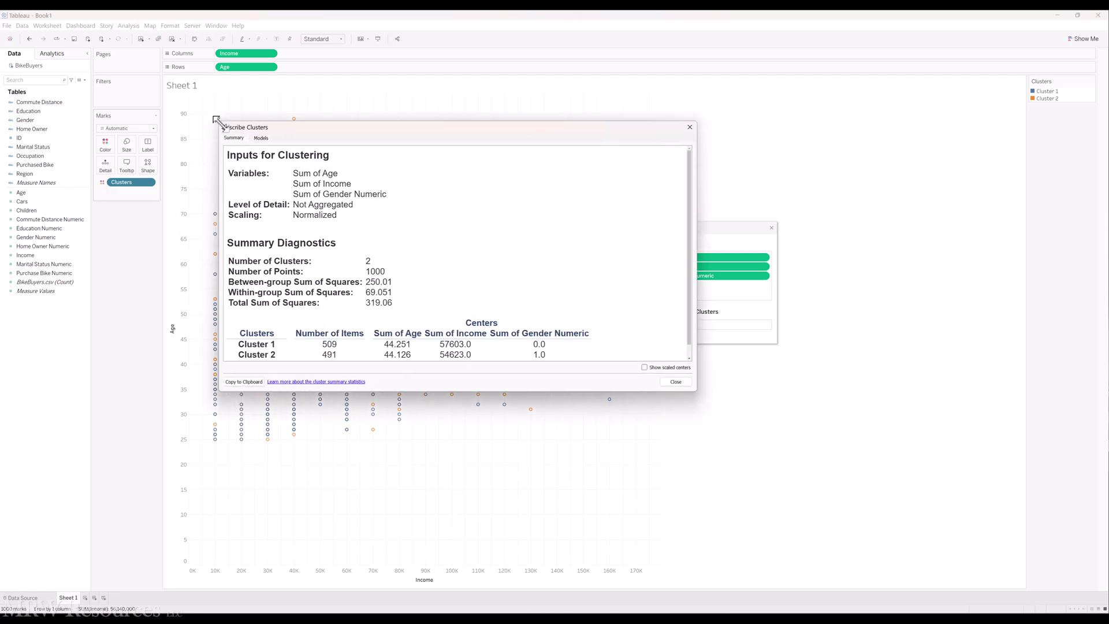
pyautogui.click(261, 138)
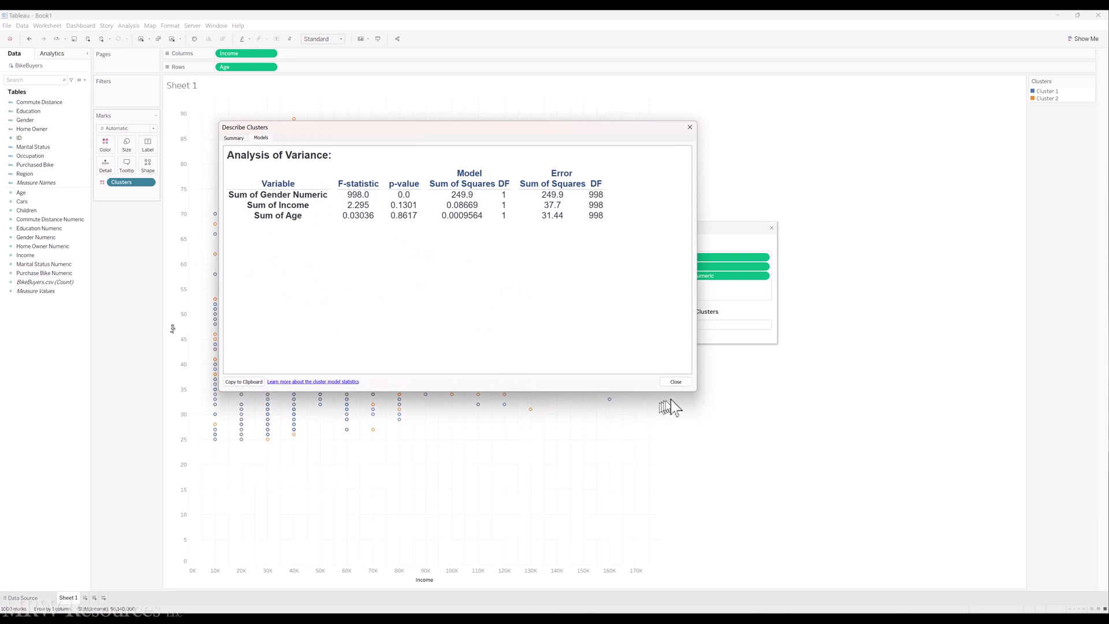
pyautogui.moveTo(690, 393)
pyautogui.mouseDown()
pyautogui.moveTo(690, 432)
pyautogui.moveTo(713, 411)
pyautogui.moveTo(690, 384)
pyautogui.mouseUp()
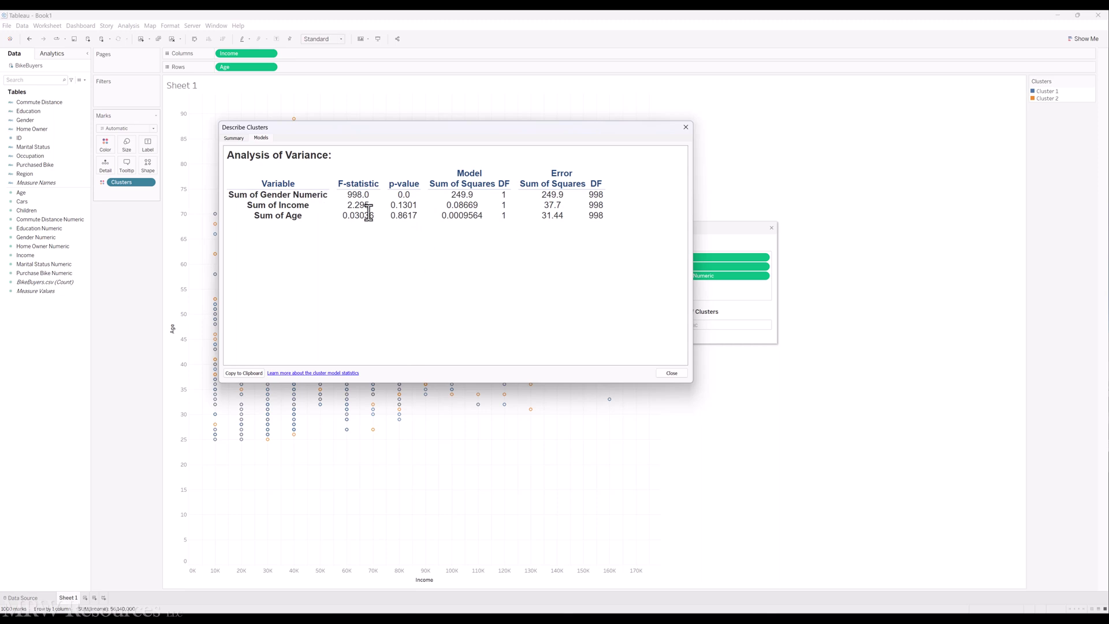
pyautogui.press('Escape')
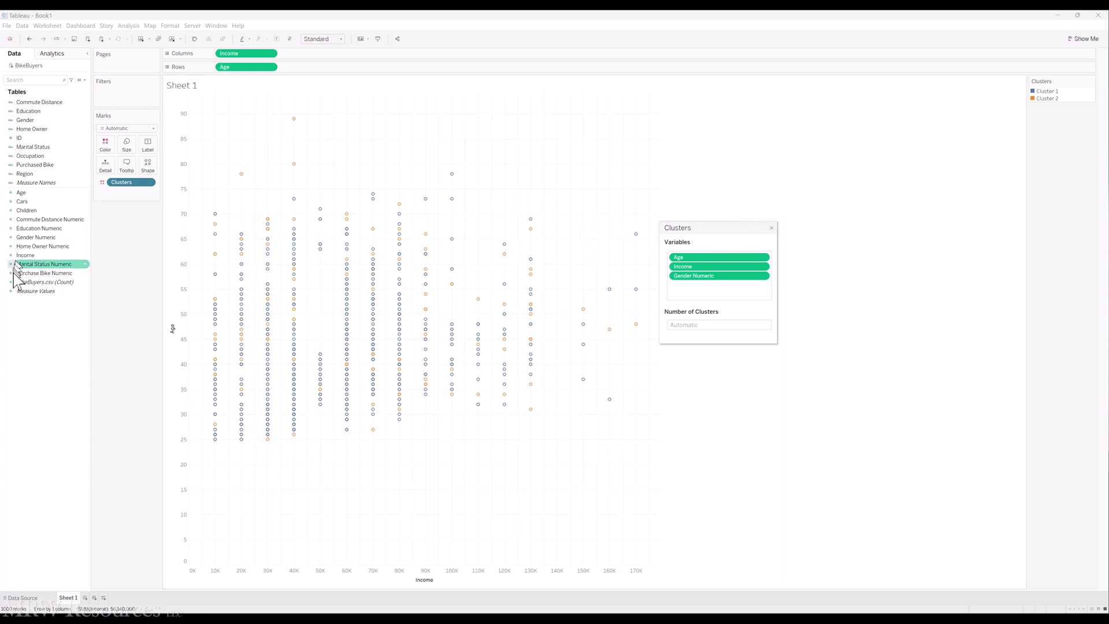
# Swap Gender Numeric for Region, then review the three-cluster description's Models analysis of variance
pyautogui.moveTo(685, 276); pyautogui.dragTo(116, 303)
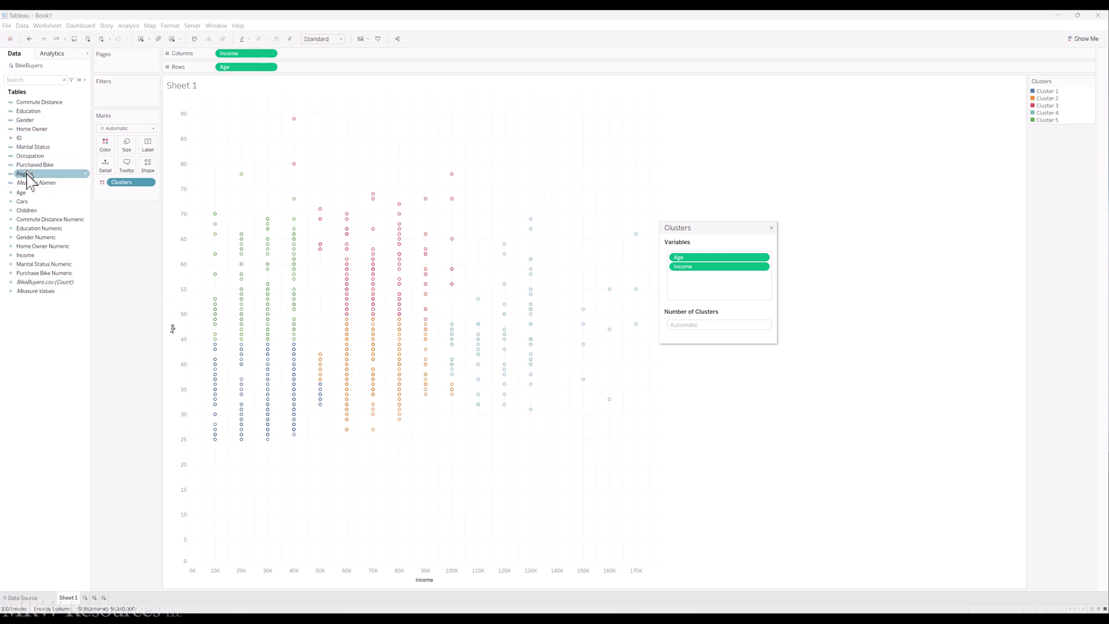
pyautogui.moveTo(27, 174); pyautogui.dragTo(681, 292)
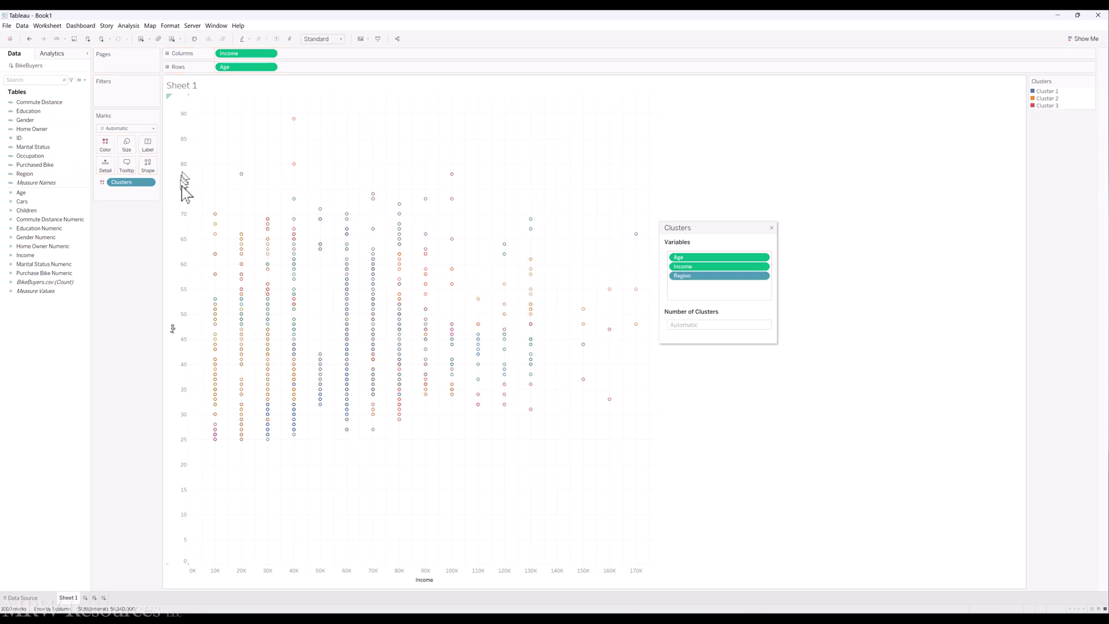
pyautogui.click(150, 183)
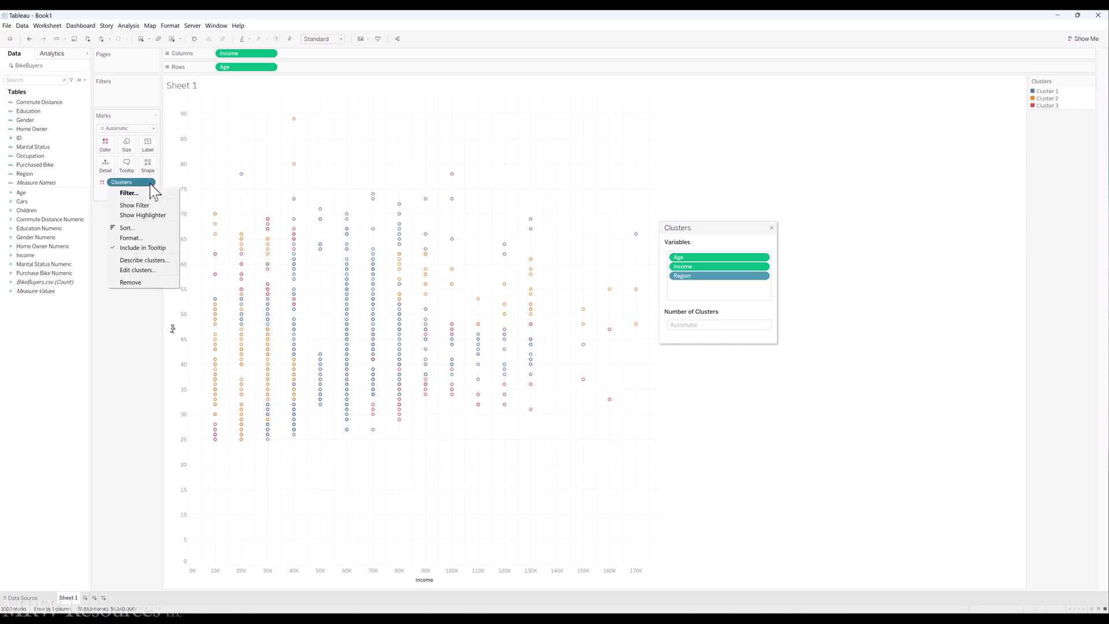
pyautogui.click(136, 260)
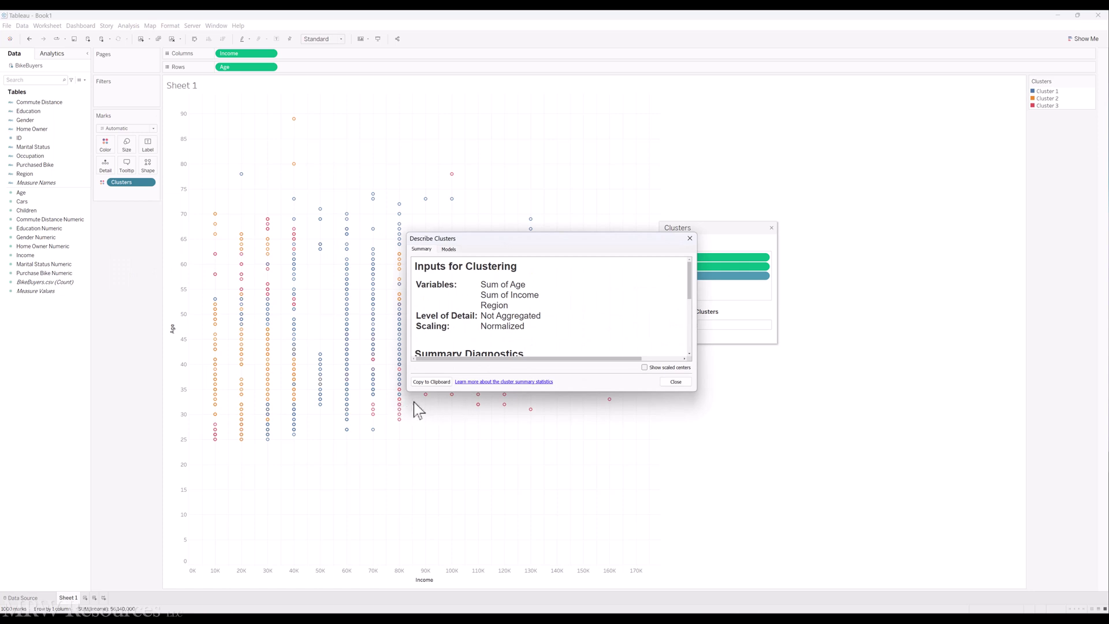
pyautogui.moveTo(407, 391); pyautogui.dragTo(223, 575)
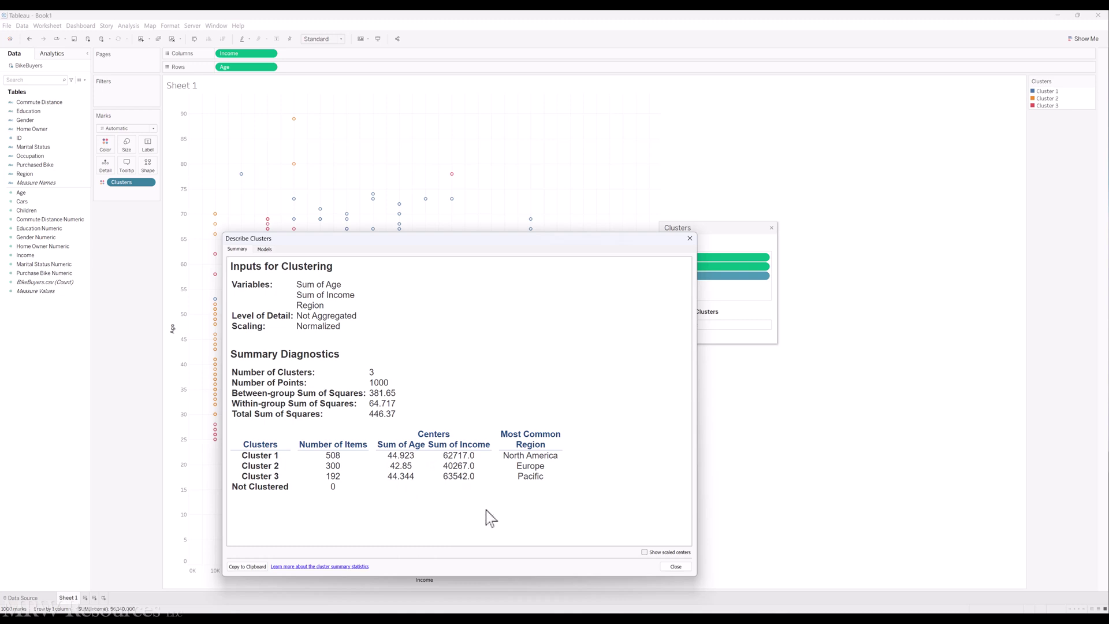
pyautogui.click(264, 250)
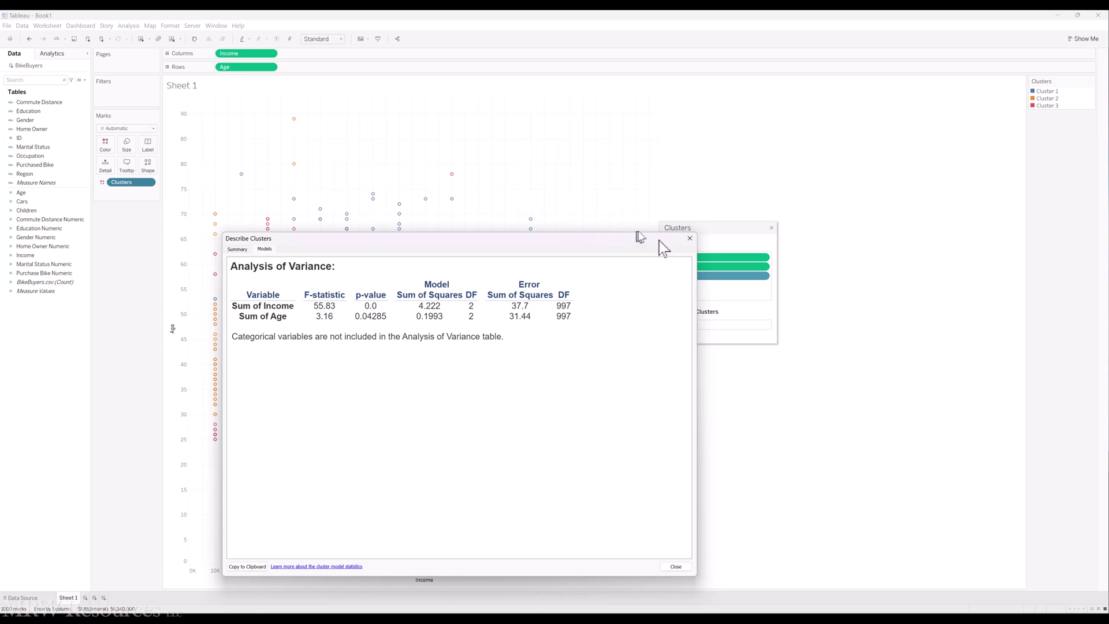
# Replace Region with Commute Distance Numeric in the cluster variables, giving two clusters
pyautogui.click(690, 238)
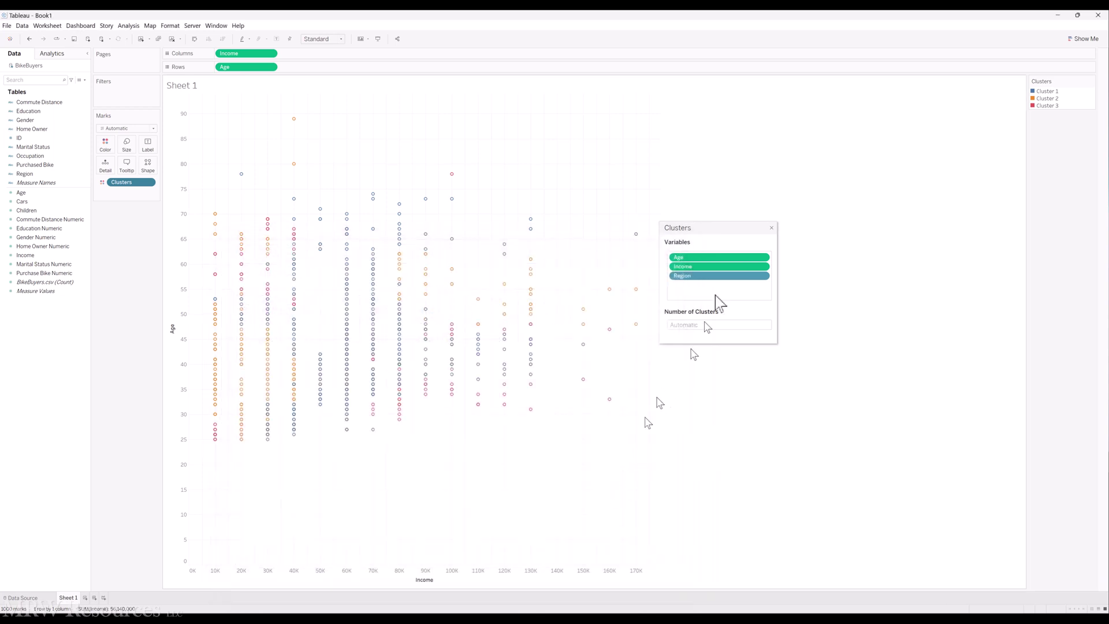
pyautogui.moveTo(716, 287); pyautogui.dragTo(130, 214)
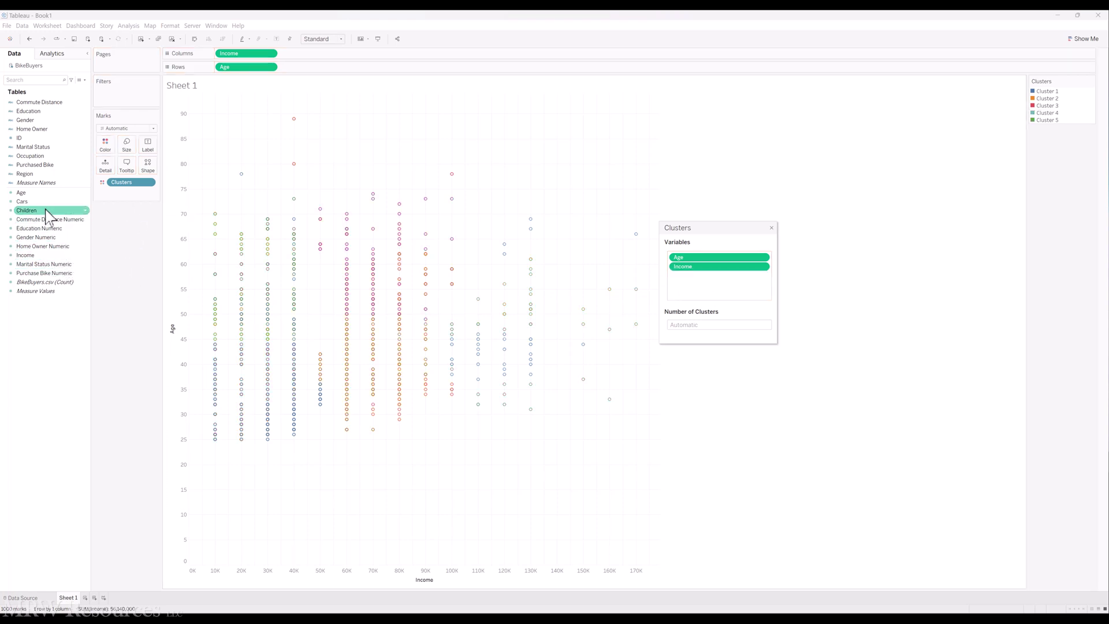
pyautogui.moveTo(47, 209); pyautogui.dragTo(706, 278)
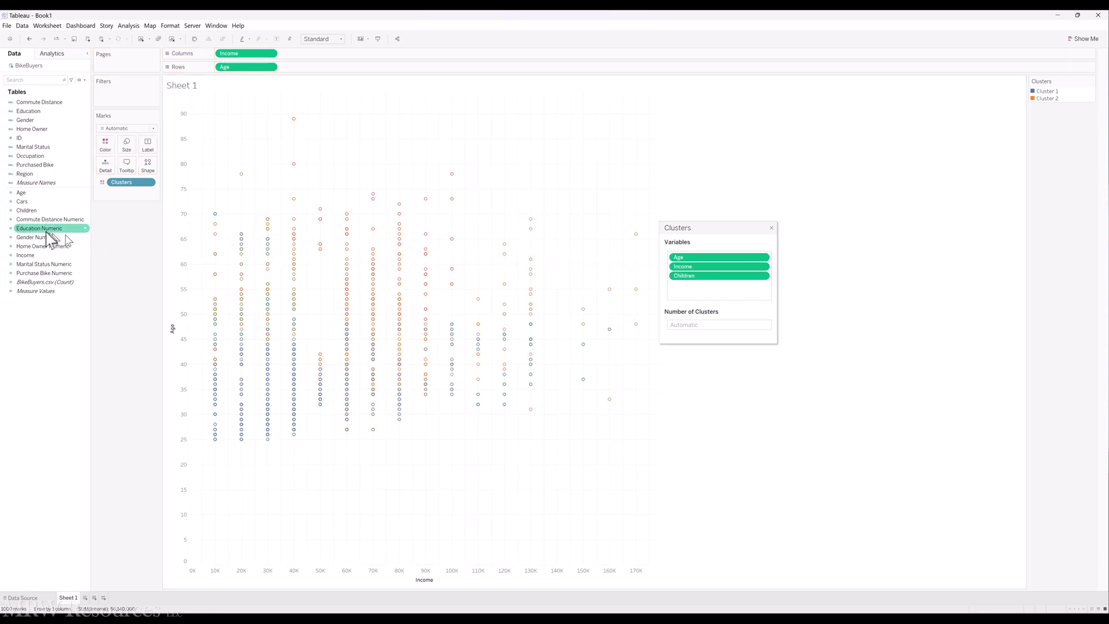
pyautogui.moveTo(42, 228); pyautogui.dragTo(99, 235)
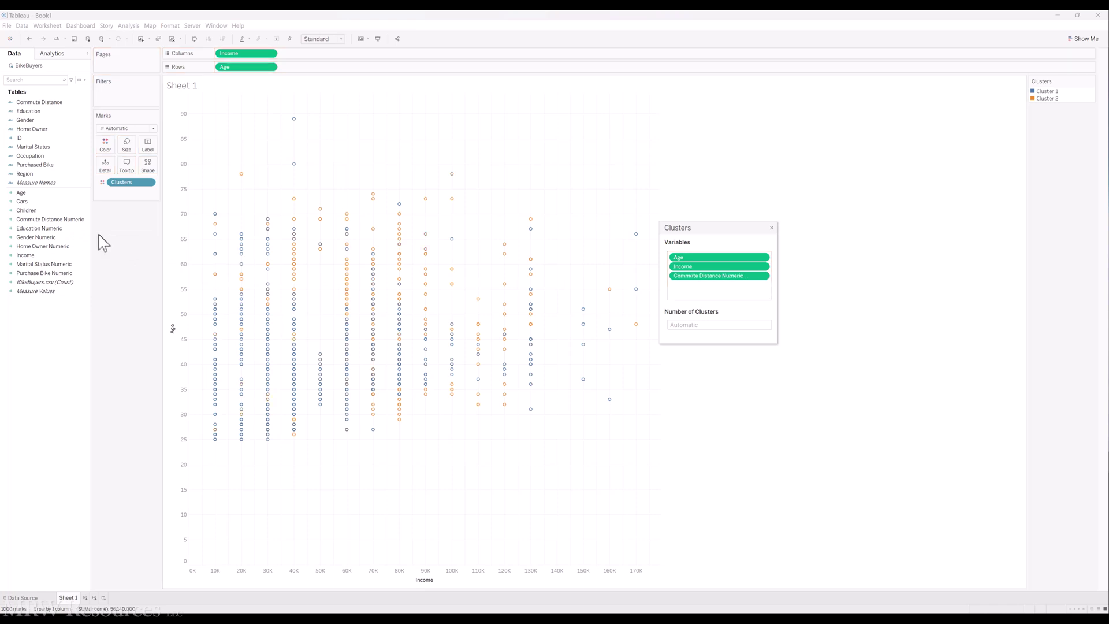
pyautogui.click(50, 230)
# Open Describe Clusters and enlarge it to view the analysis of variance table
pyautogui.click(149, 184)
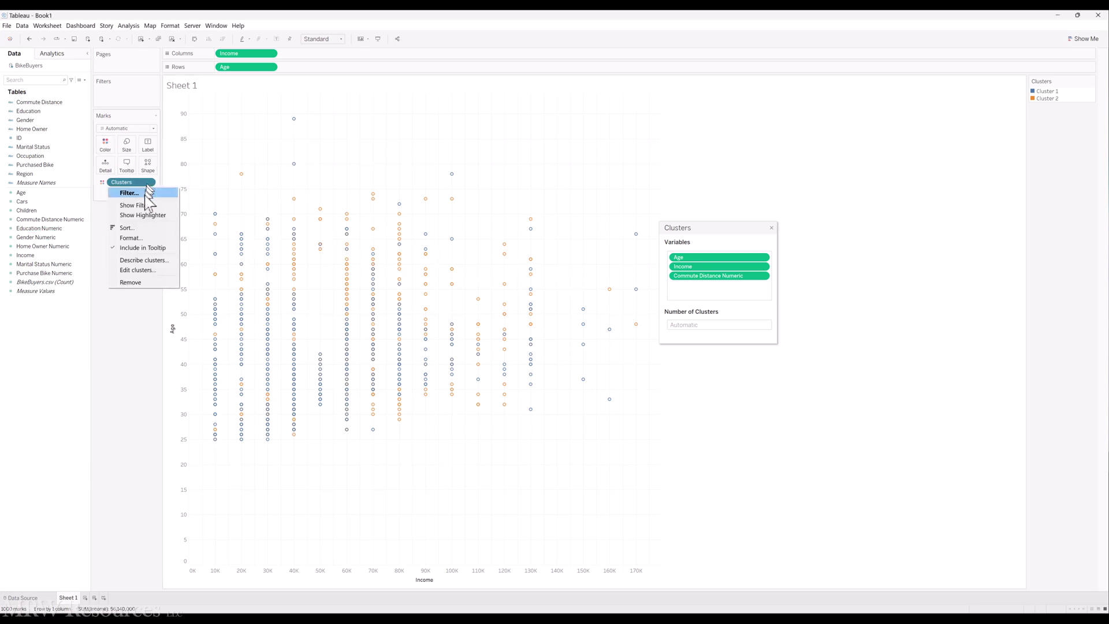
pyautogui.click(149, 260)
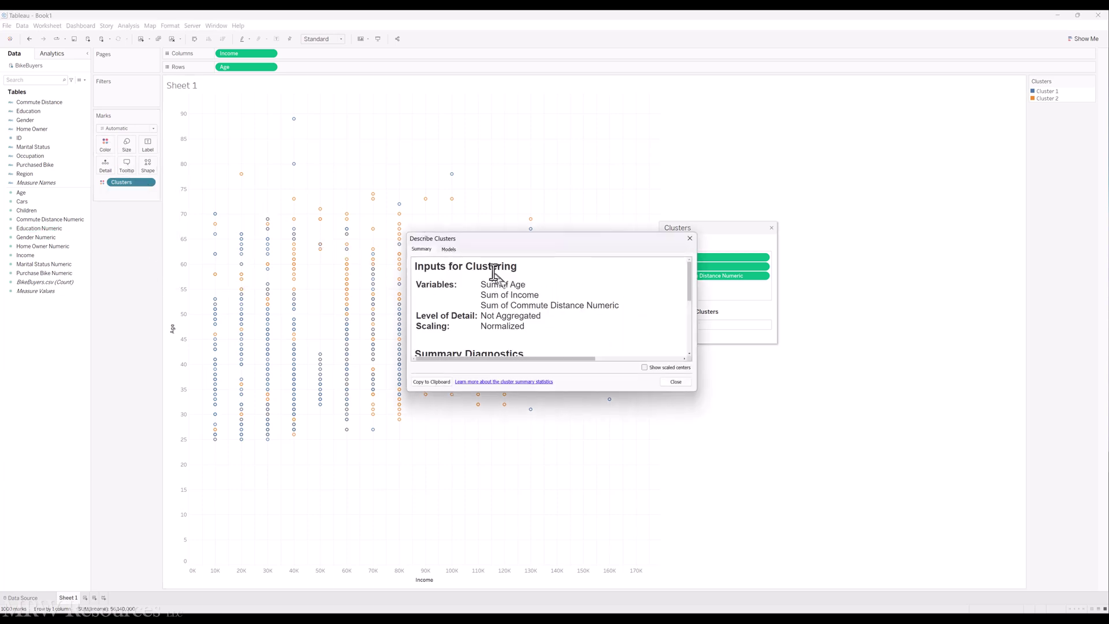
pyautogui.click(450, 249)
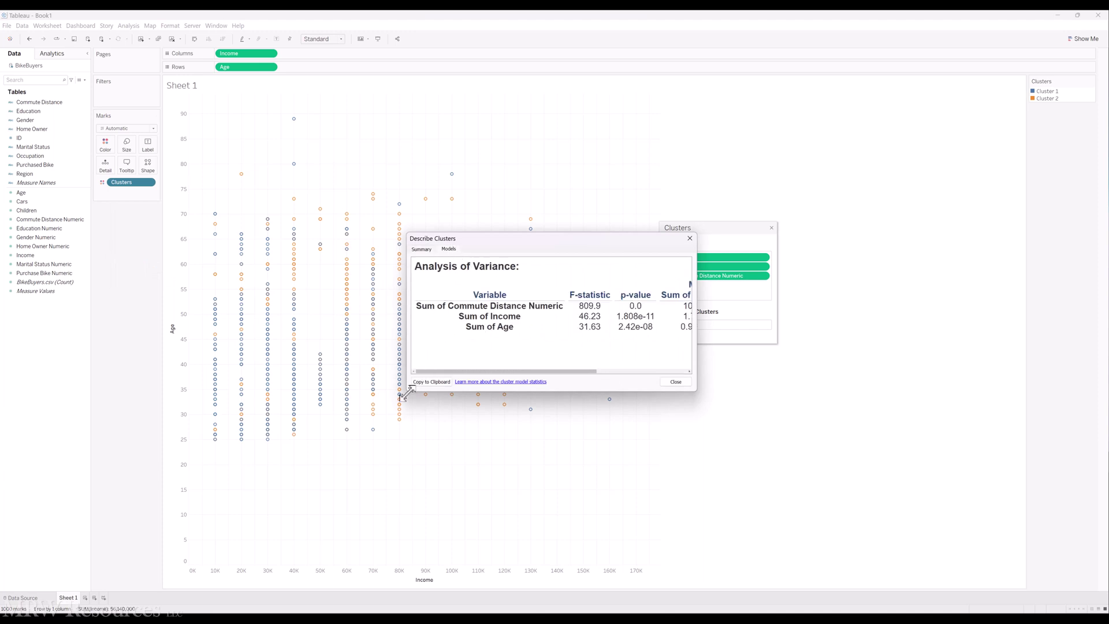
pyautogui.moveTo(407, 391); pyautogui.dragTo(226, 452)
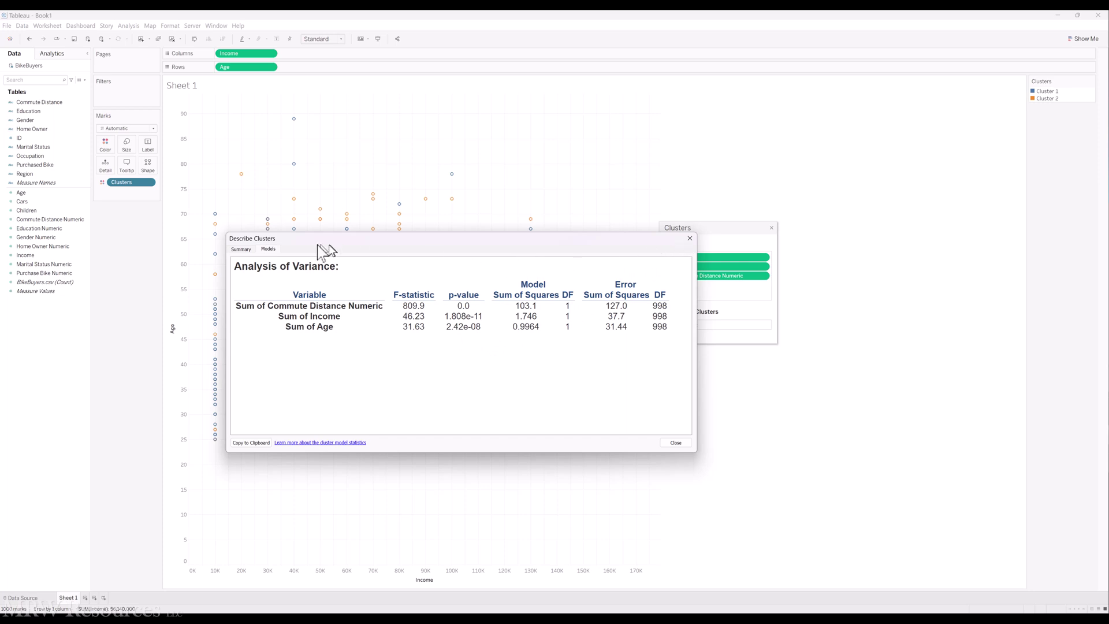
# Review the Summary tab's diagnostics, cluster centers and clustering inputs in the enlarged dialog
pyautogui.click(243, 249)
pyautogui.scroll(-2, 456, 350)
pyautogui.scroll(-1, 457, 350)
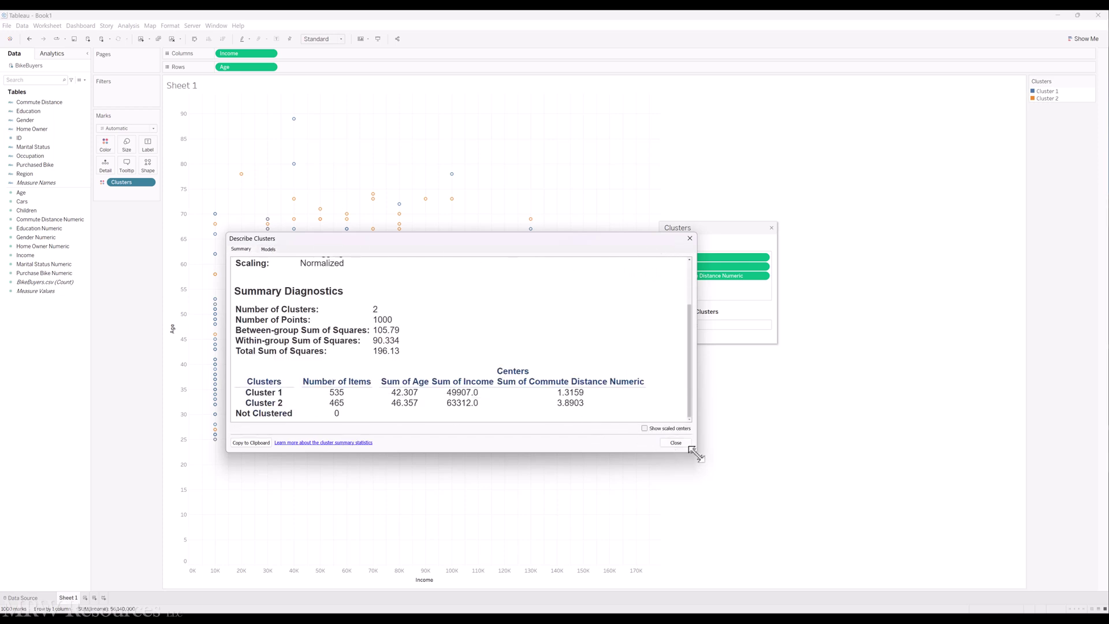
pyautogui.moveTo(697, 454); pyautogui.dragTo(704, 485)
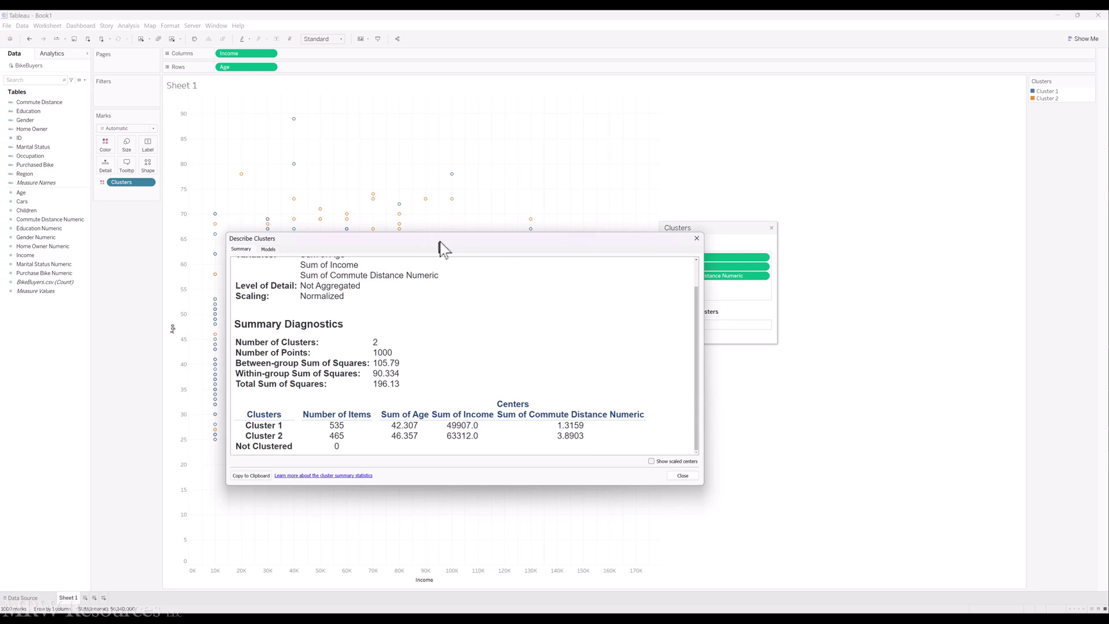
pyautogui.moveTo(445, 231); pyautogui.dragTo(447, 165)
pyautogui.click(697, 169)
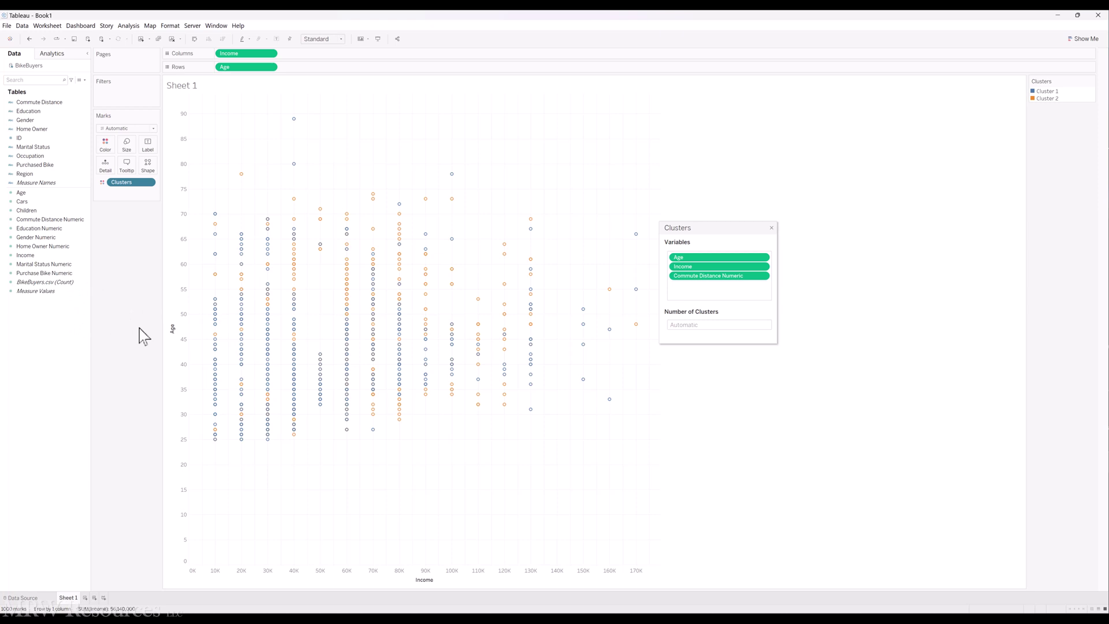
# Plot Commute Distance Numeric against Income below the Age panel, keeping the cluster colouring
pyautogui.moveTo(61, 220); pyautogui.dragTo(451, 188)
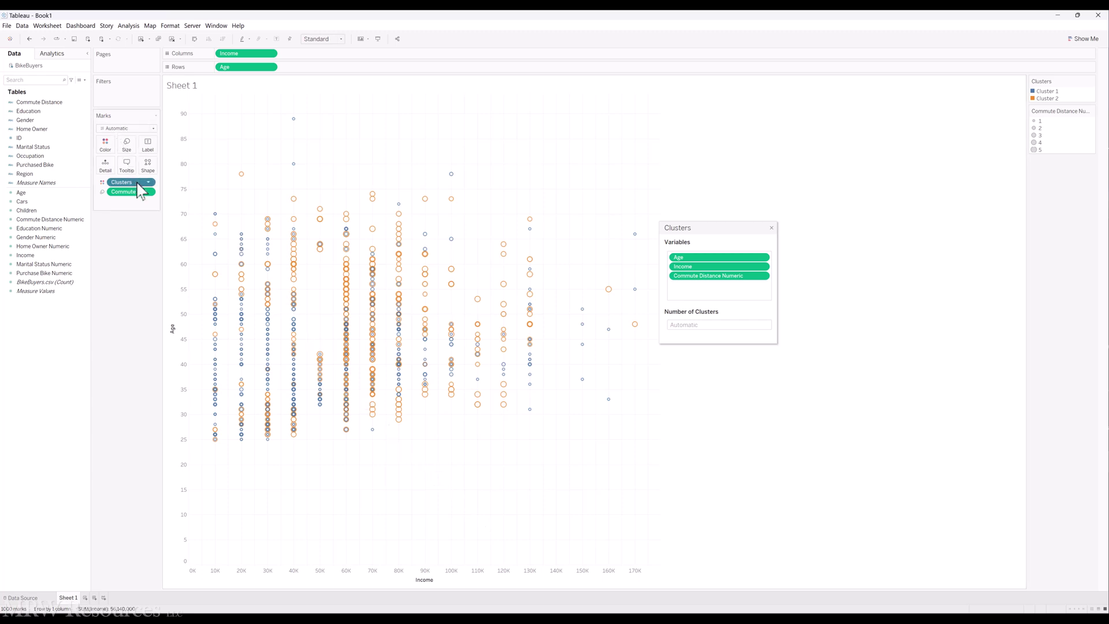
pyautogui.moveTo(137, 183); pyautogui.dragTo(63, 95)
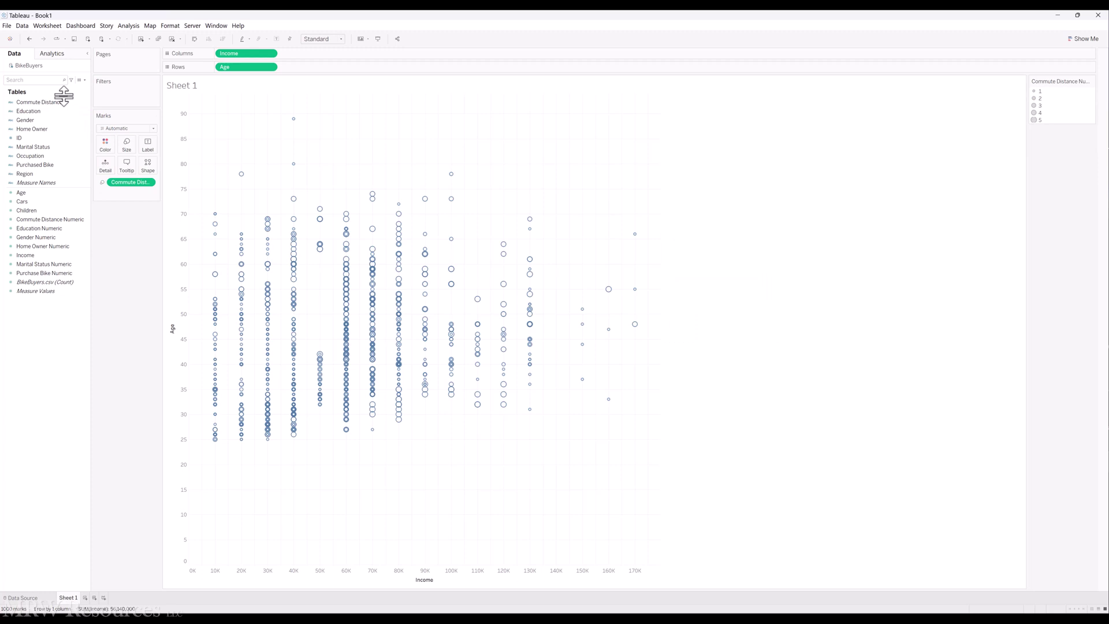
pyautogui.hotkey('ctrl', 'z')
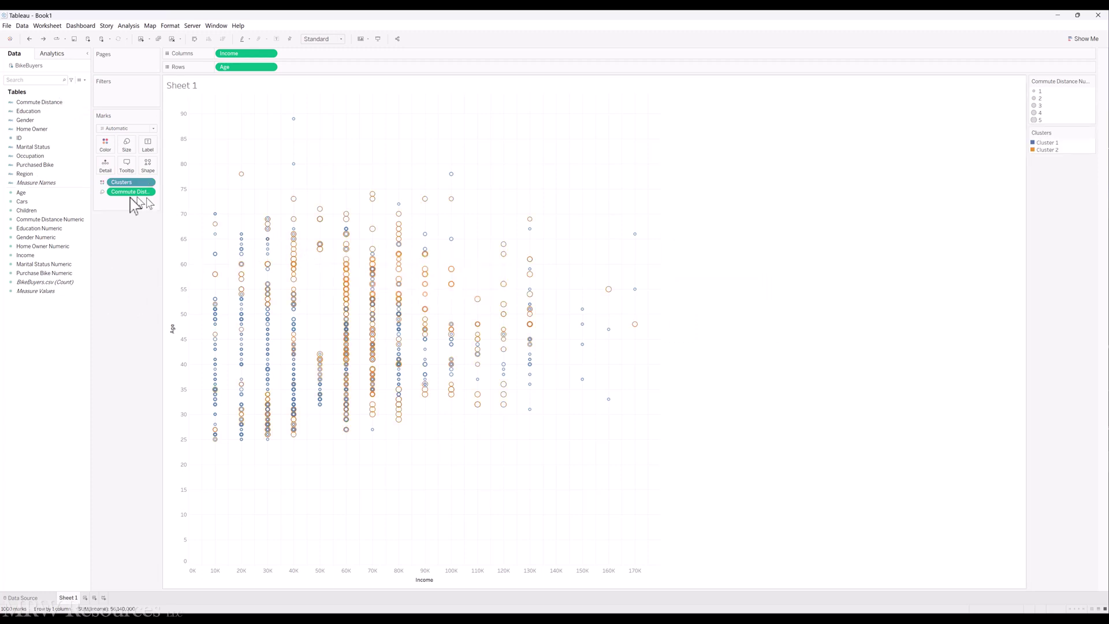
pyautogui.moveTo(123, 192); pyautogui.dragTo(324, 69)
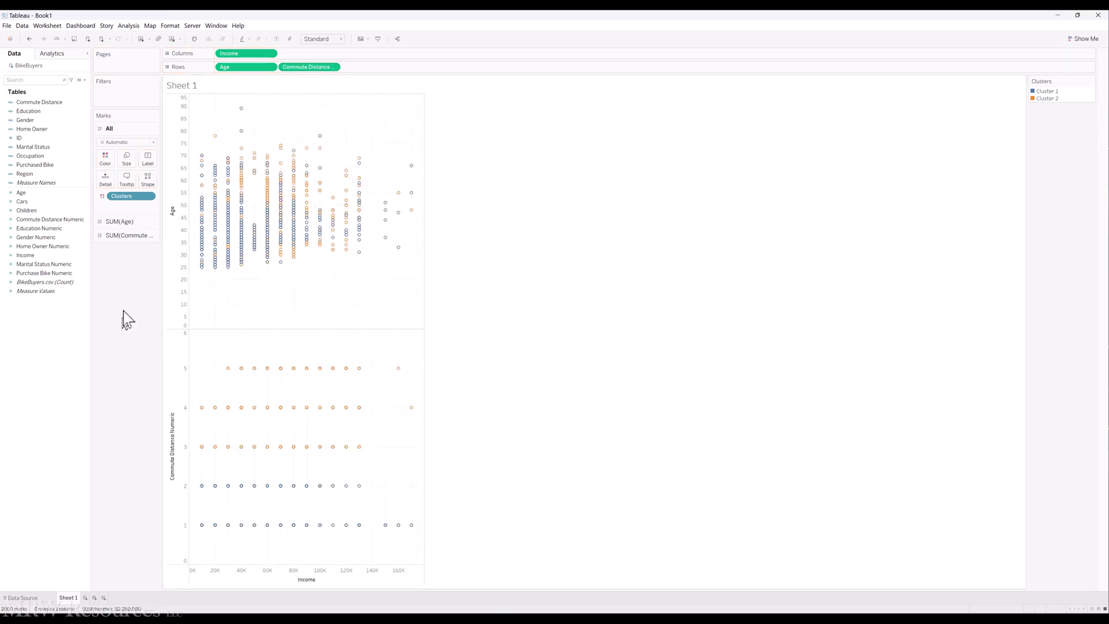
# Save the Marks-card clusters to the Data pane as a field named 'Cluster Dist. Age, Income'
pyautogui.moveTo(141, 196); pyautogui.dragTo(74, 210)
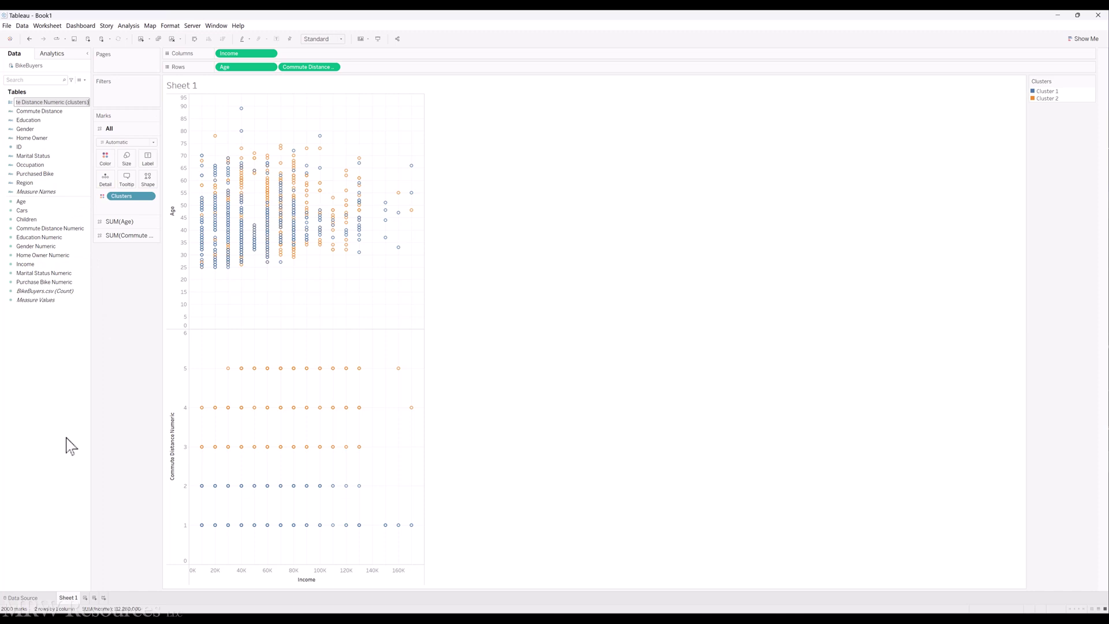
pyautogui.press('Home')
pyautogui.write('C')
pyautogui.write('luster Dis')
pyautogui.write('t.')
pyautogui.press('Return')
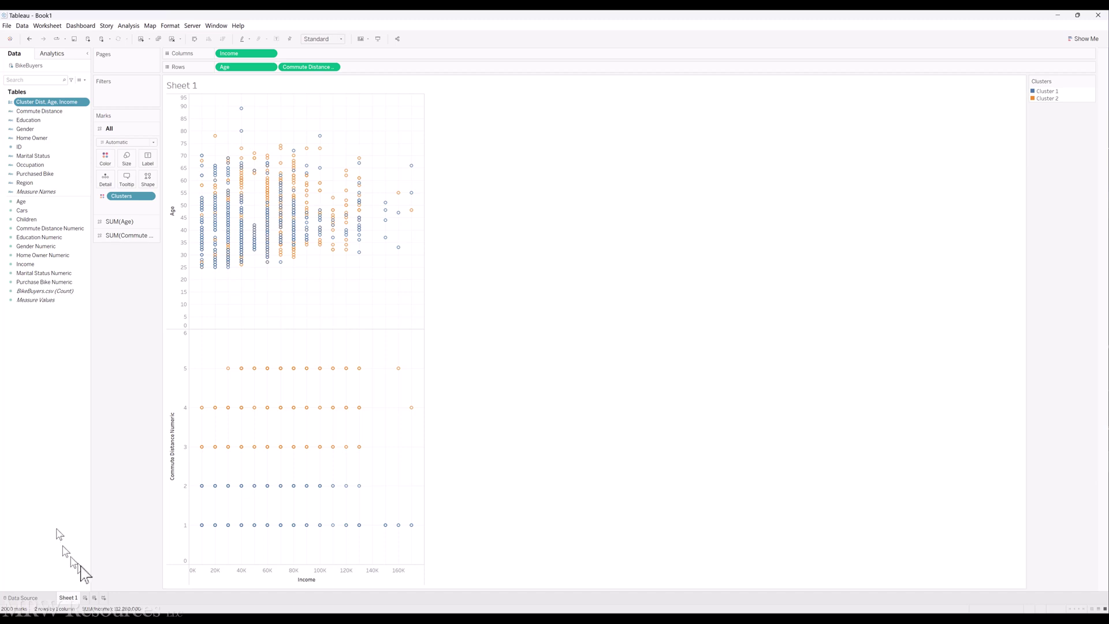
# On a new Sheet 2, bar Purchase Bike Numeric split by the Cluster Dist. Age, Income clusters
pyautogui.click(85, 599)
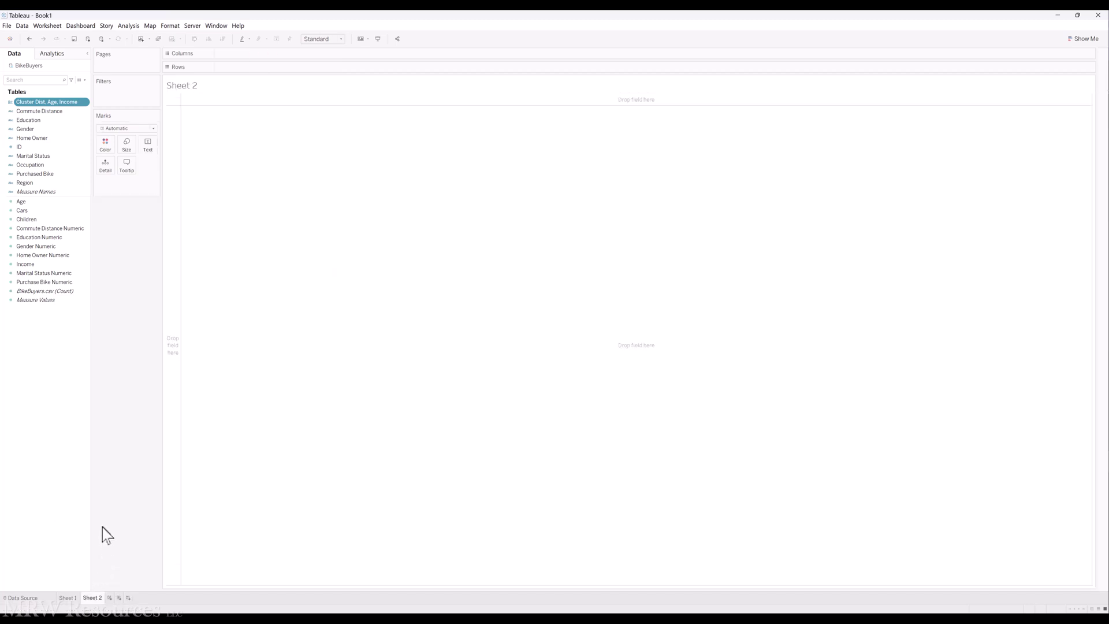
pyautogui.click(38, 290)
pyautogui.moveTo(38, 283)
pyautogui.mouseDown()
pyautogui.moveTo(99, 280)
pyautogui.moveTo(271, 92)
pyautogui.moveTo(268, 58)
pyautogui.mouseUp()
pyautogui.click(7, 192)
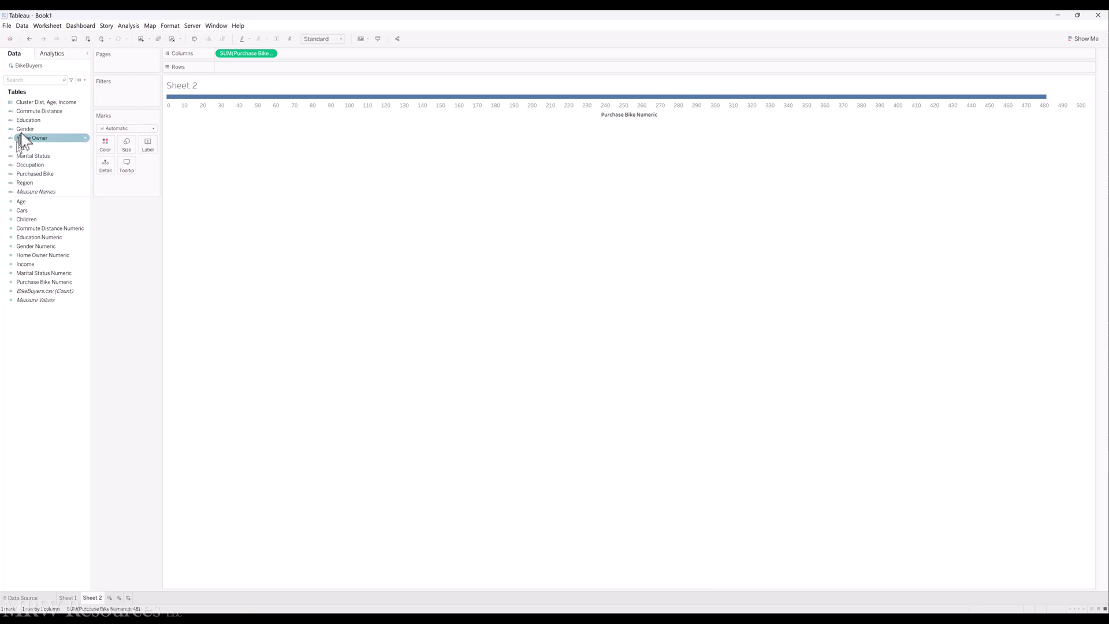
pyautogui.moveTo(33, 104); pyautogui.dragTo(241, 76)
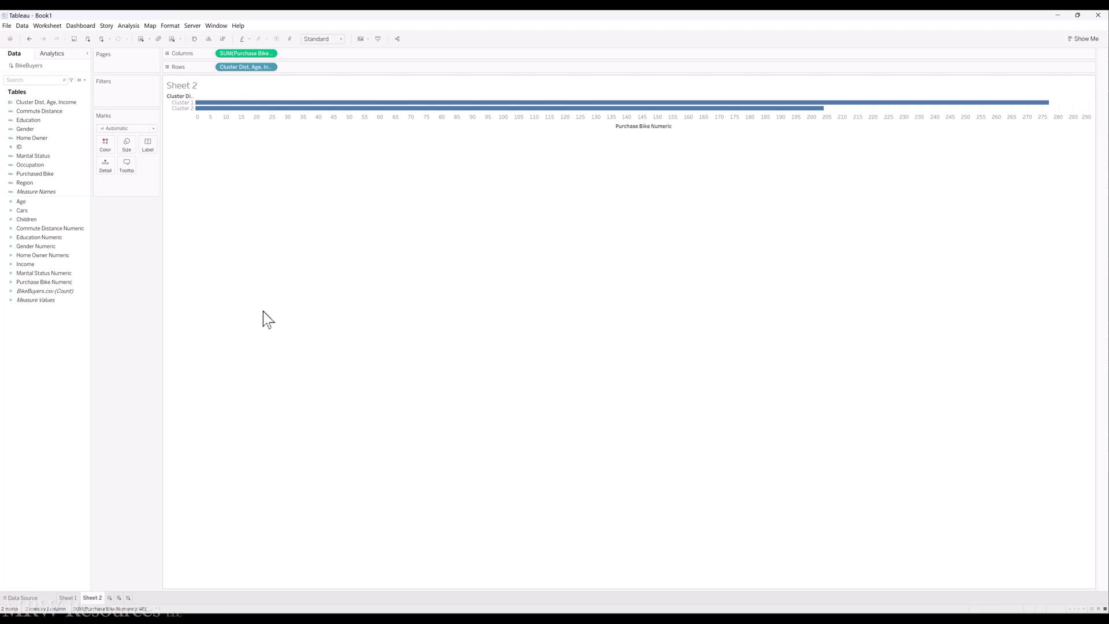
# Make the bars vertical and wider, and show the average: 0.52 for Cluster 1, 0.44 for Cluster 2
pyautogui.hotkey('ctrl', 'w')
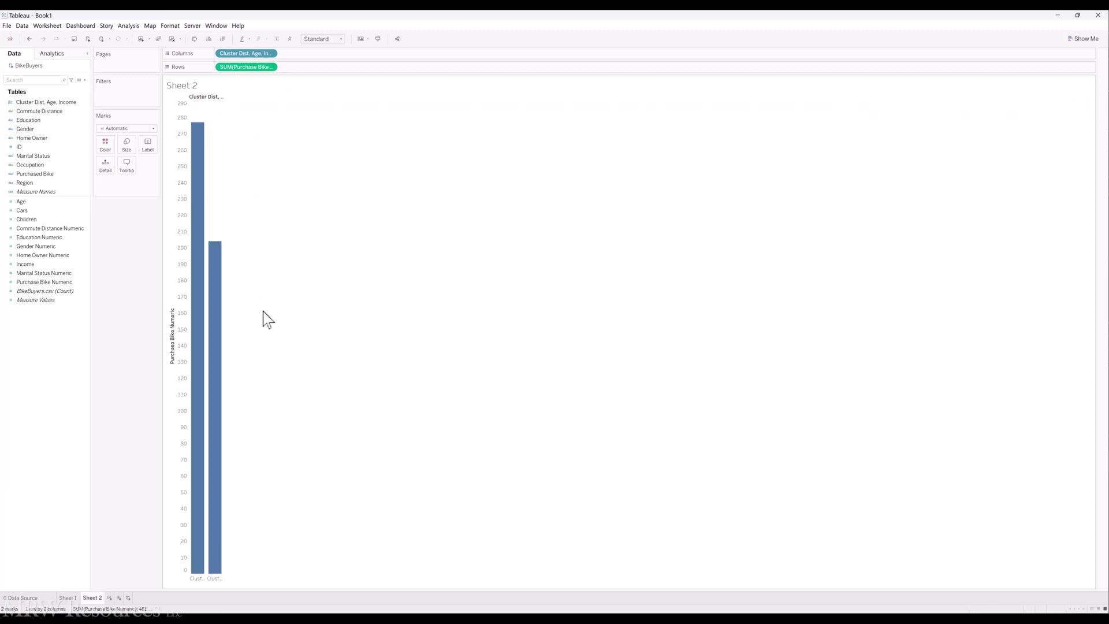
pyautogui.moveTo(224, 347); pyautogui.dragTo(314, 358)
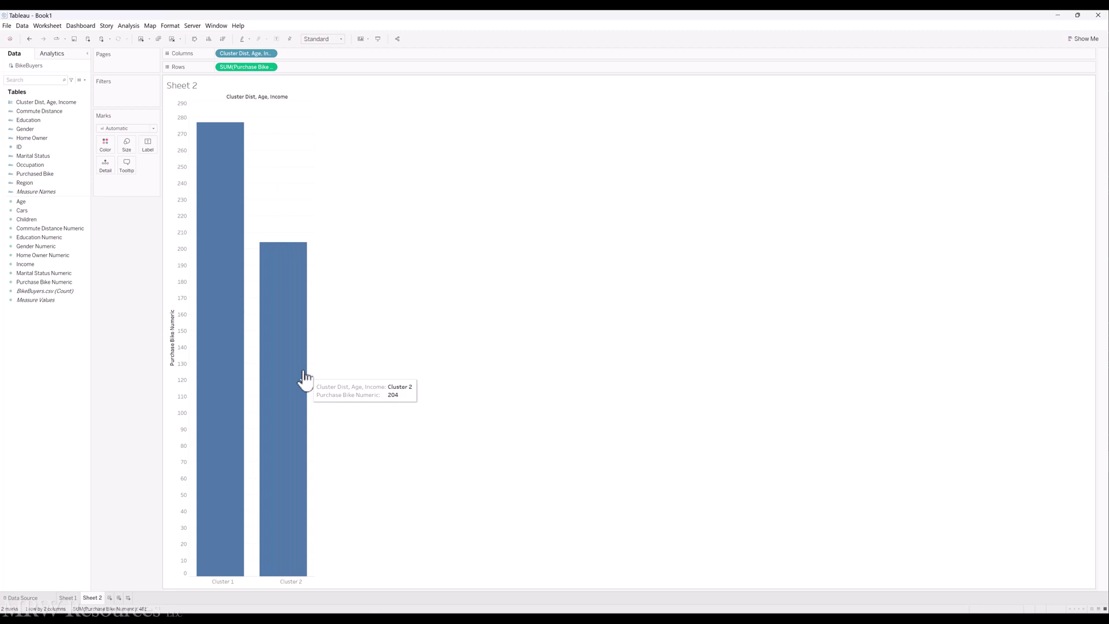
pyautogui.click(271, 68)
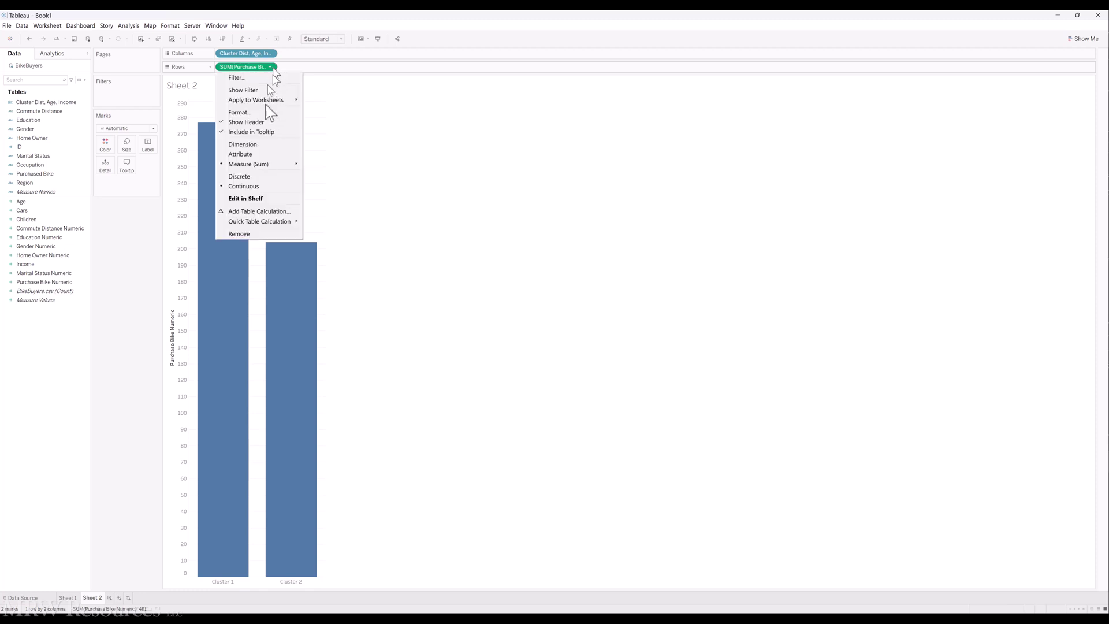
pyautogui.moveTo(258, 165)
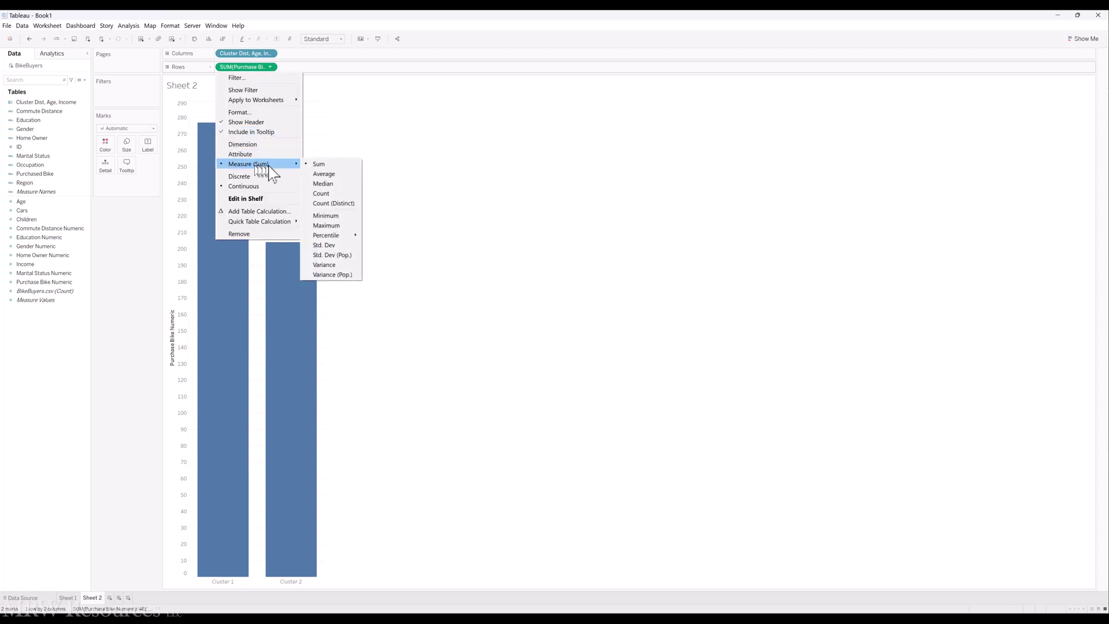
pyautogui.click(323, 174)
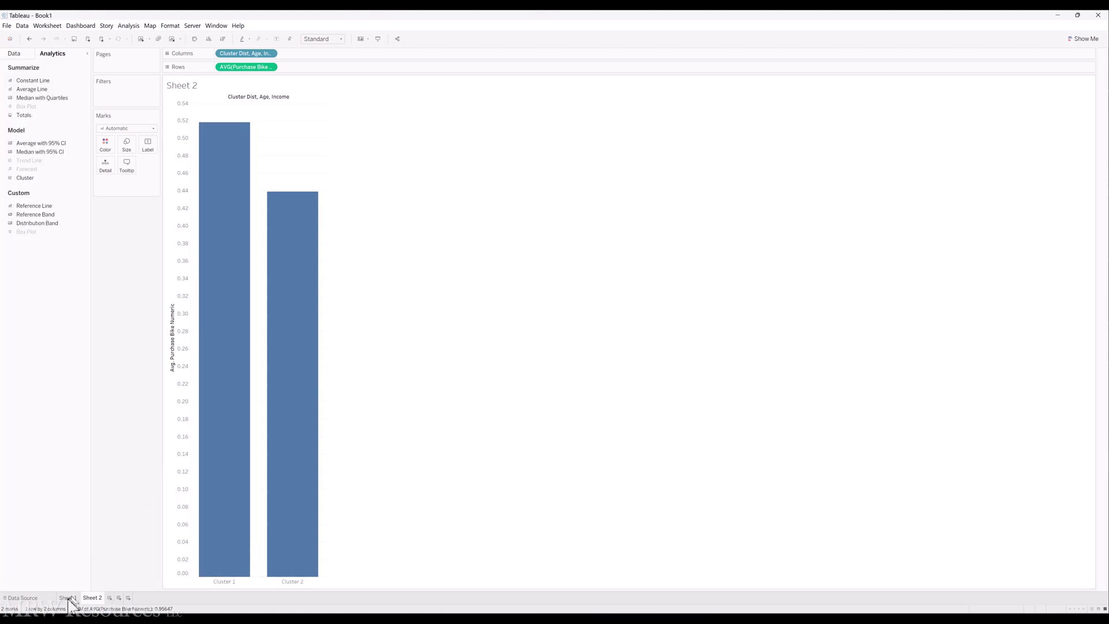
# On Sheet 1, drop Commute Distance Numeric from the cluster variables, leaving Age and Income
pyautogui.click(68, 598)
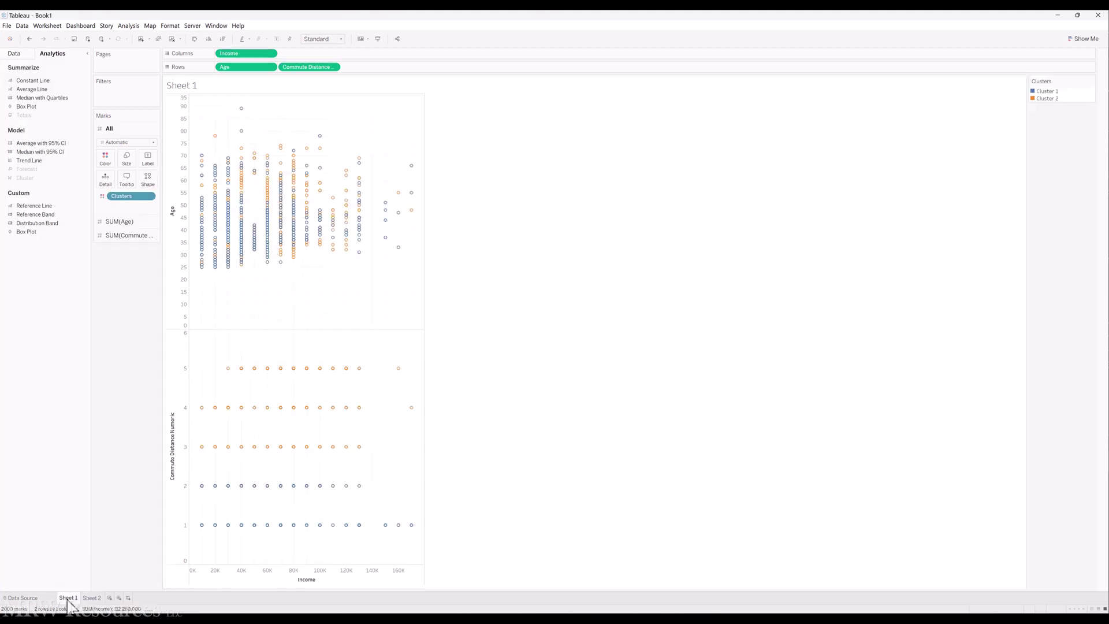
pyautogui.click(146, 197)
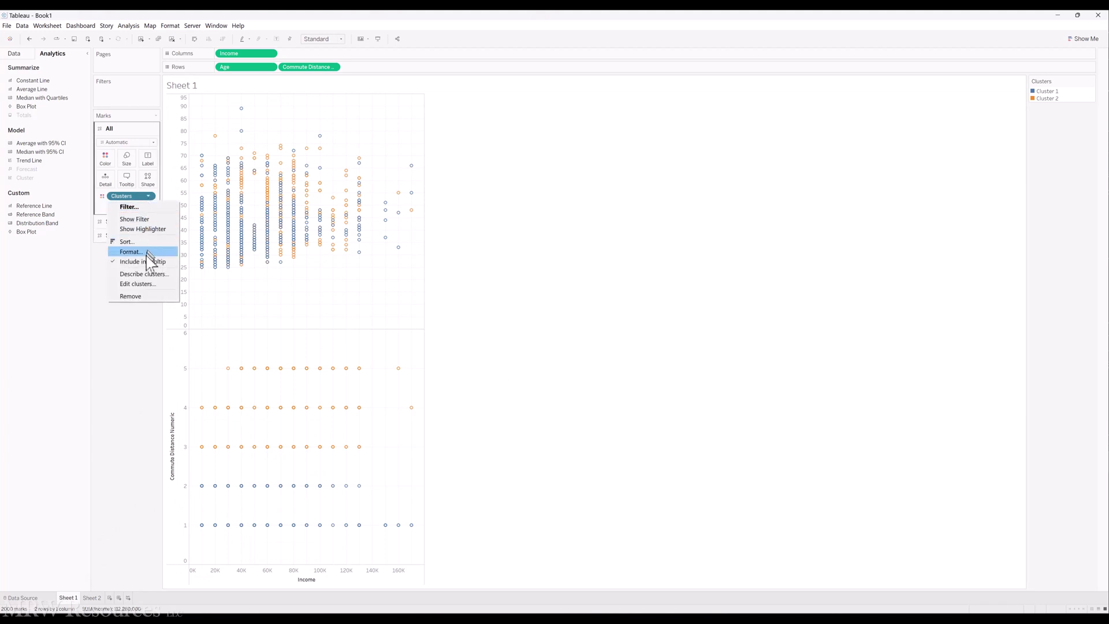
pyautogui.click(139, 284)
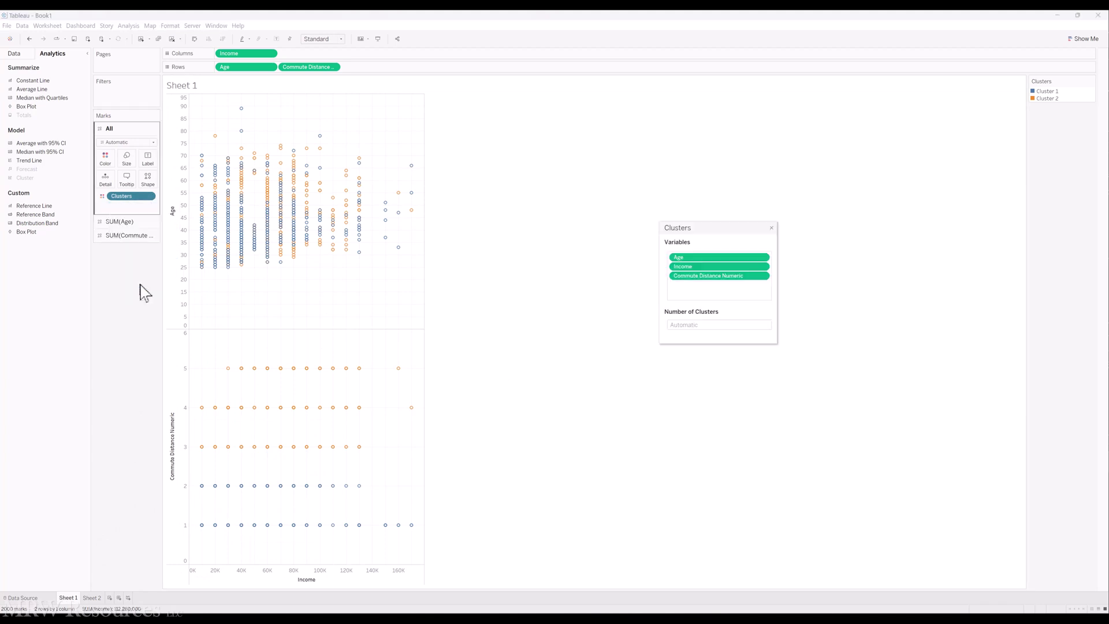
pyautogui.moveTo(723, 228); pyautogui.dragTo(628, 171)
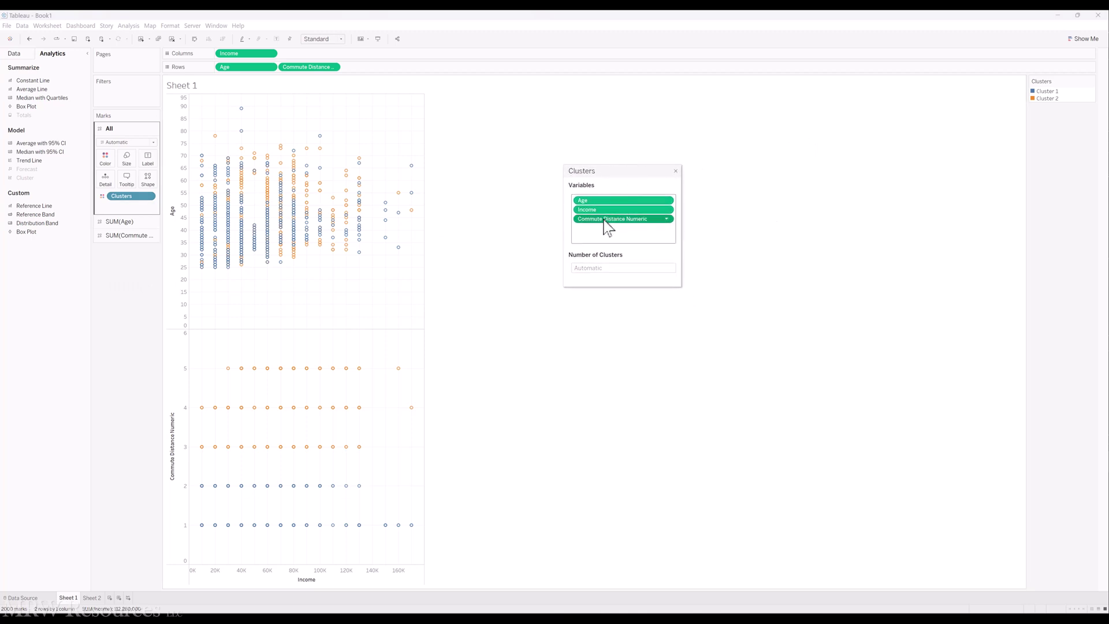
pyautogui.moveTo(604, 220); pyautogui.dragTo(754, 255)
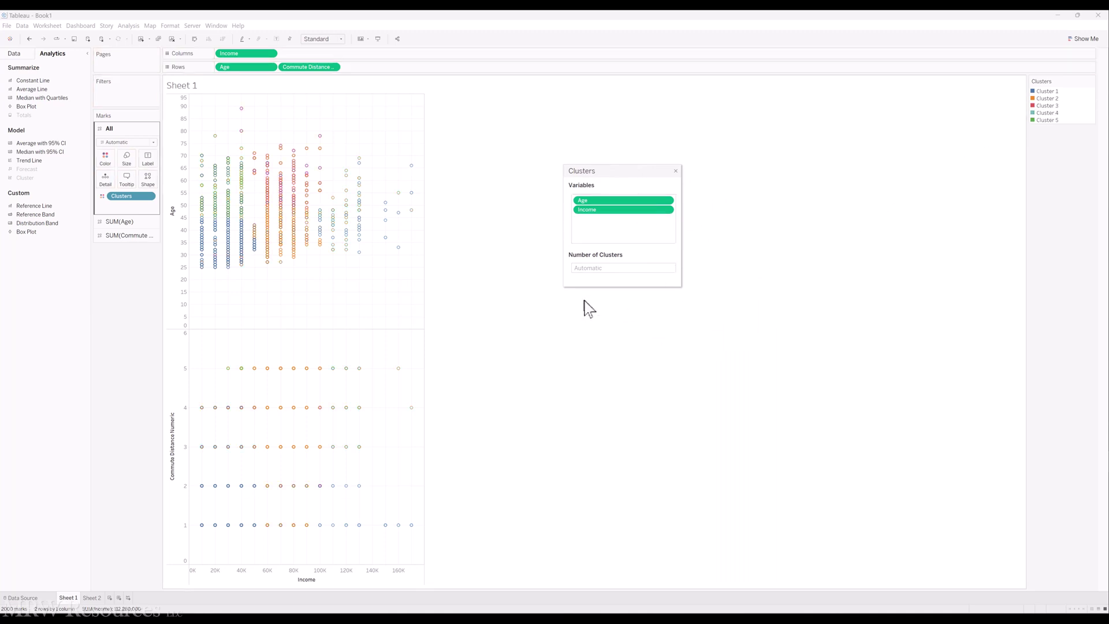
pyautogui.click(675, 170)
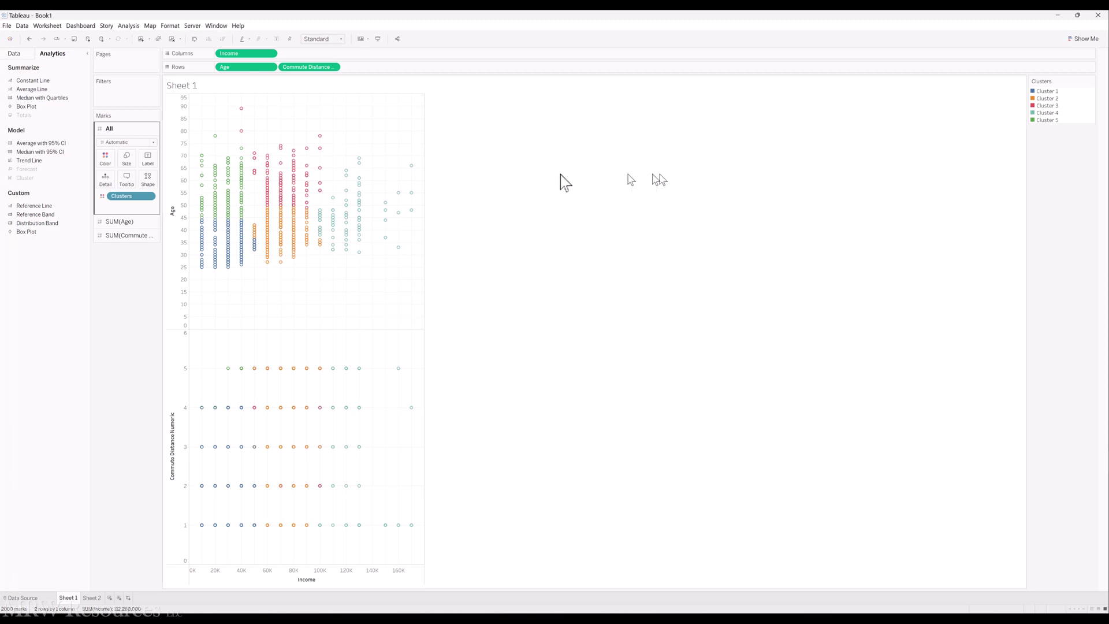
# Save the five clusters to the Data pane, naming the field 'Cluster Age & Income'
pyautogui.click(15, 53)
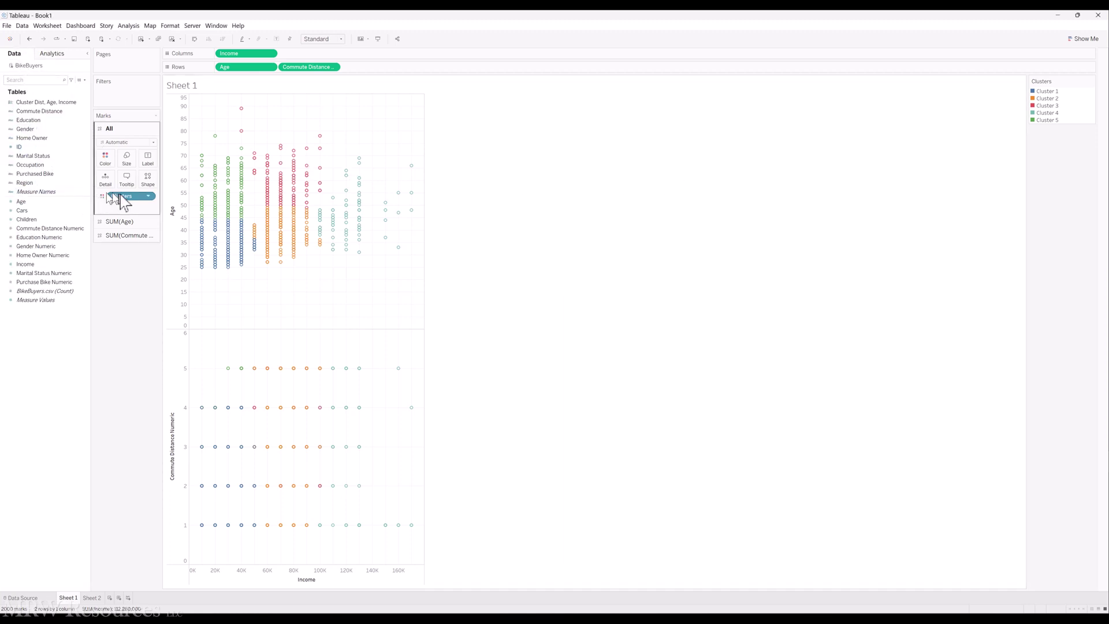
pyautogui.moveTo(129, 197); pyautogui.dragTo(39, 344)
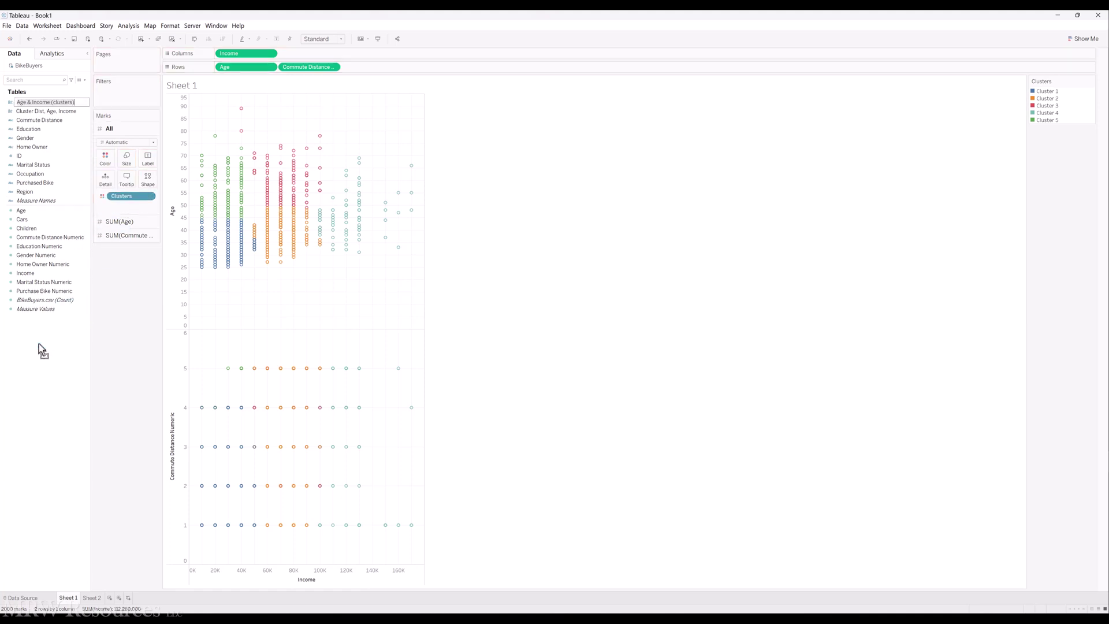
pyautogui.press('Home')
pyautogui.write('Cluster')
pyautogui.press('Delete')
pyautogui.press('Delete')
pyautogui.press('Delete')
pyautogui.press('Delete')
pyautogui.press('Delete')
pyautogui.press('Delete')
pyautogui.press('Delete')
pyautogui.press('Delete')
pyautogui.press('Delete')
pyautogui.press('Delete')
pyautogui.press('Delete')
pyautogui.press('Return')
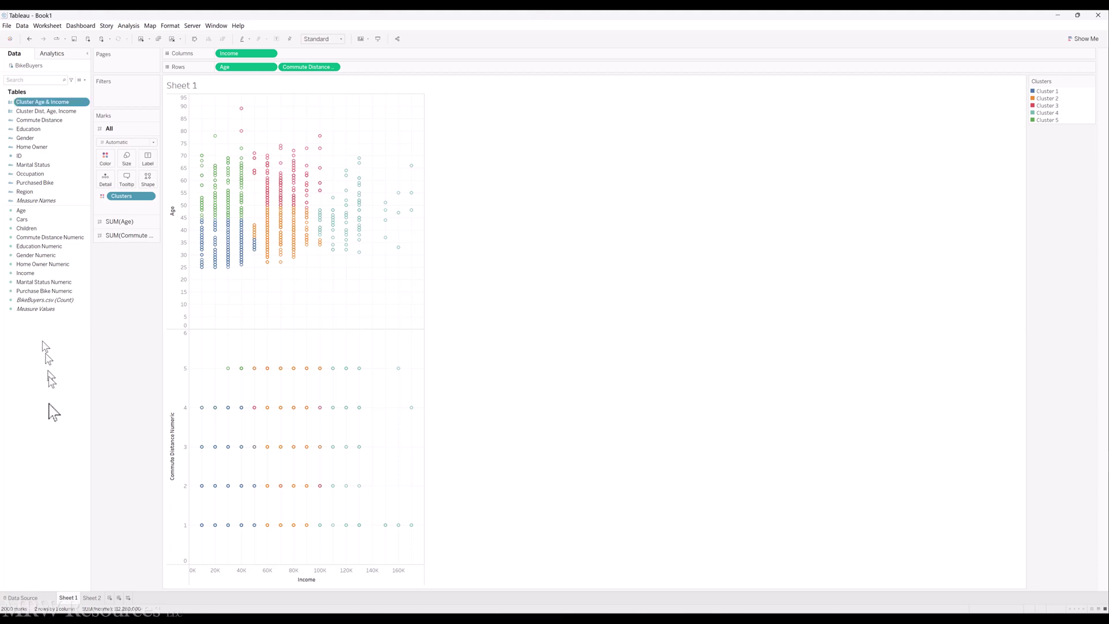
# On a new Sheet 3, put Cluster Age & Income on Columns and Purchase Bike Numeric on Rows
pyautogui.click(92, 598)
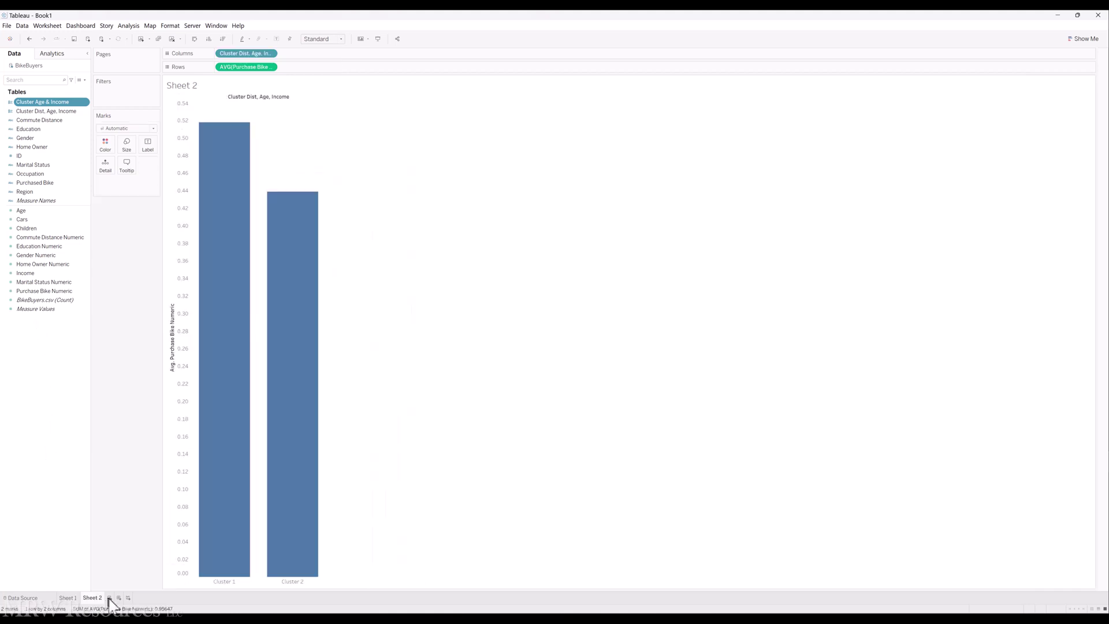
pyautogui.click(110, 598)
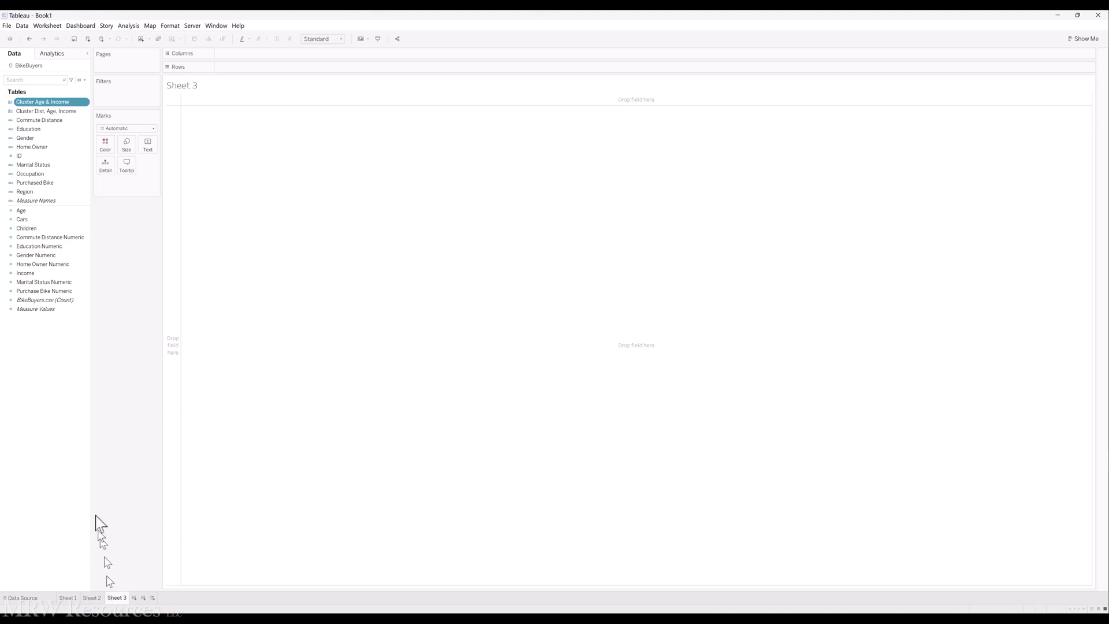
pyautogui.moveTo(29, 109); pyautogui.dragTo(243, 54)
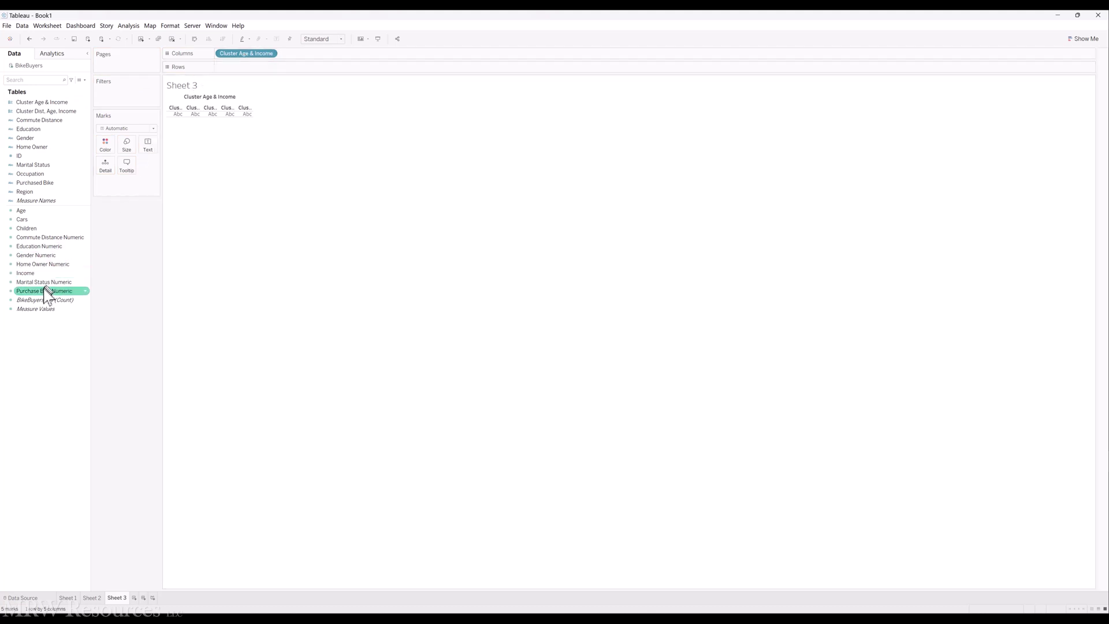
pyautogui.moveTo(45, 290); pyautogui.dragTo(245, 68)
pyautogui.moveTo(203, 337)
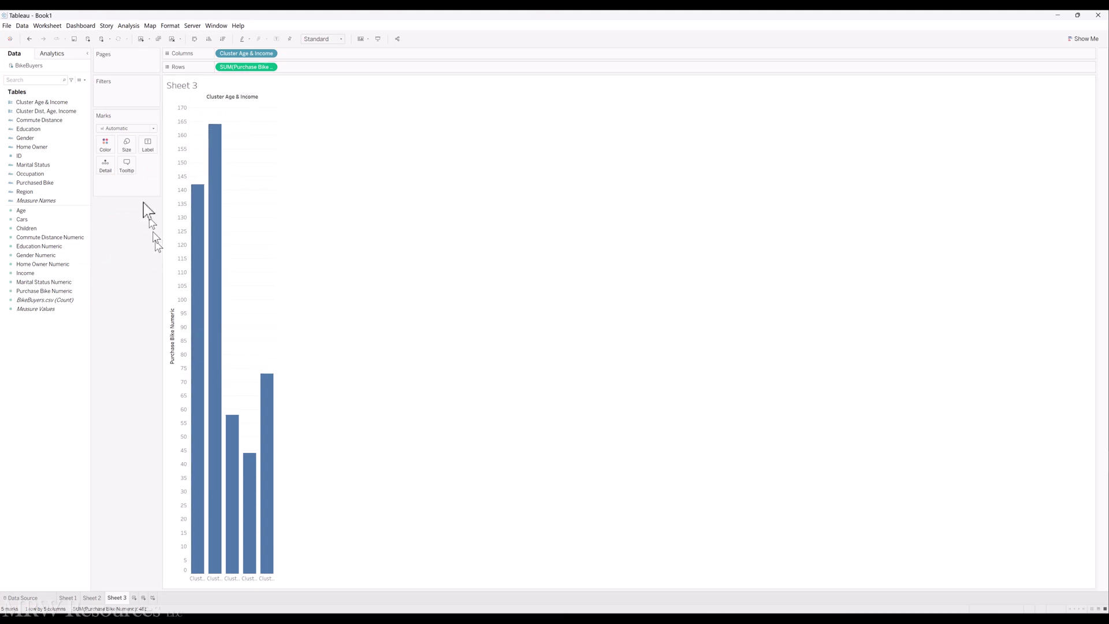
# Review Sheet 1's five-cluster Describe Clusters summary and analysis of variance, then close it
pyautogui.click(68, 598)
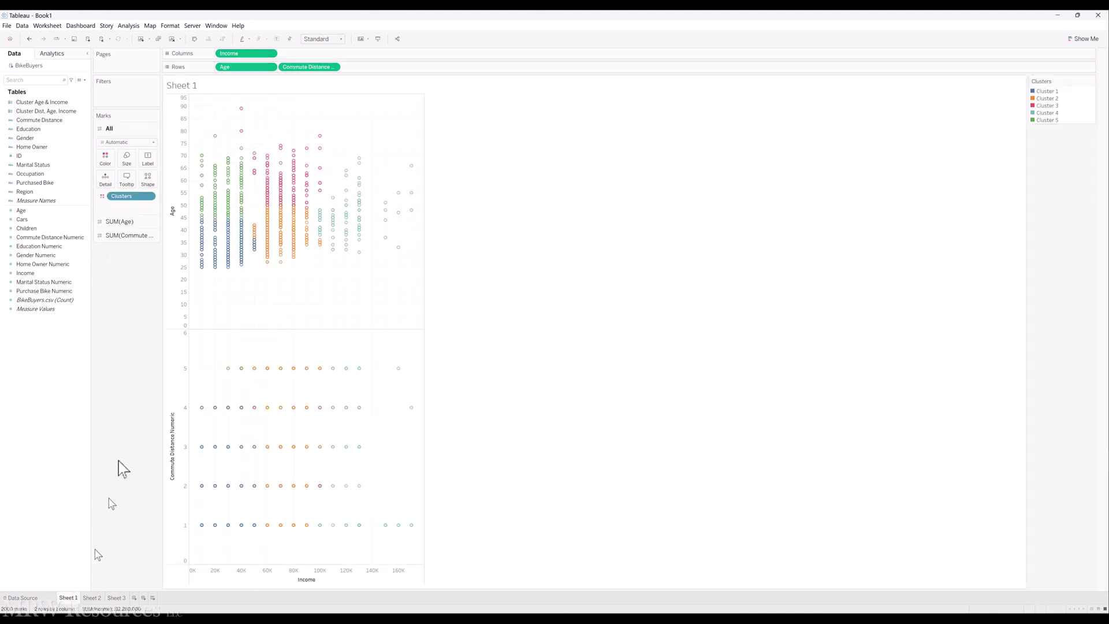
pyautogui.rightClick(145, 197)
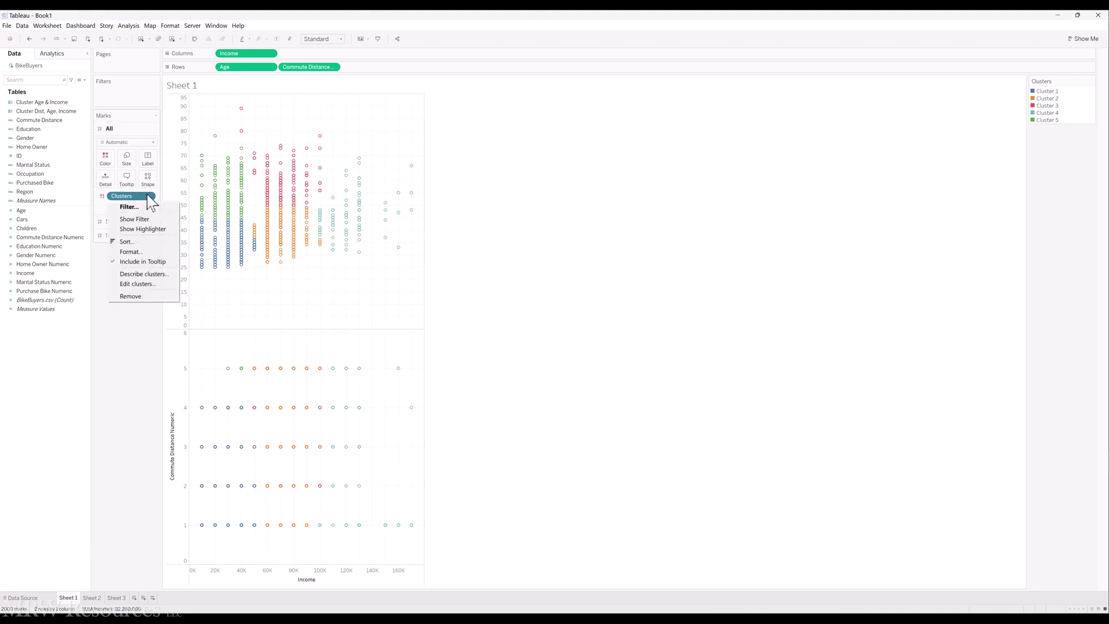
pyautogui.click(145, 274)
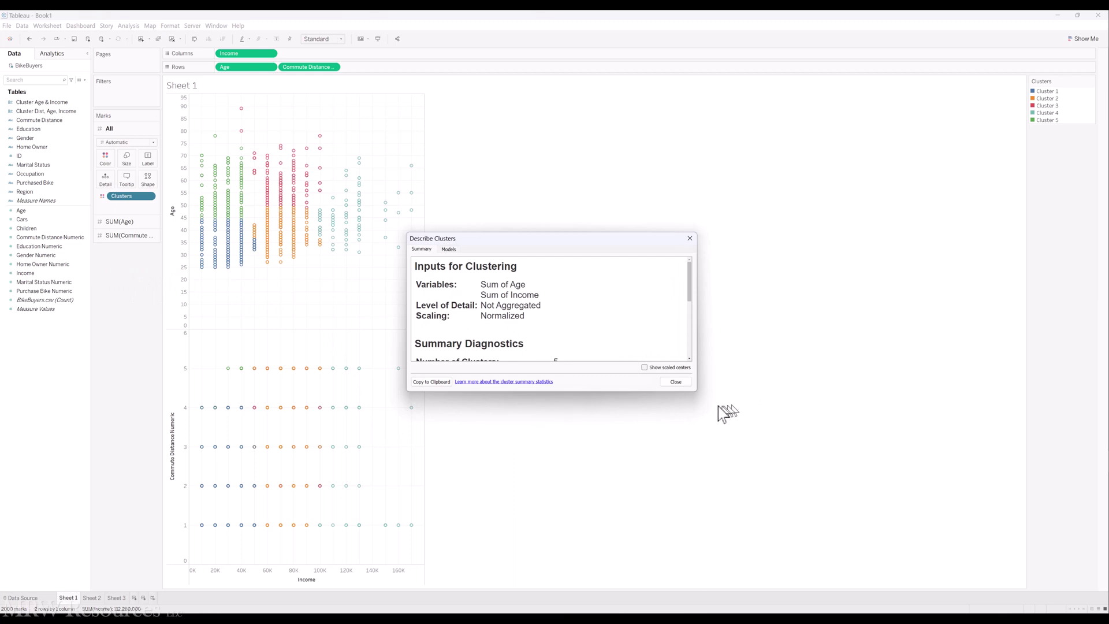
pyautogui.moveTo(696, 392); pyautogui.dragTo(922, 543)
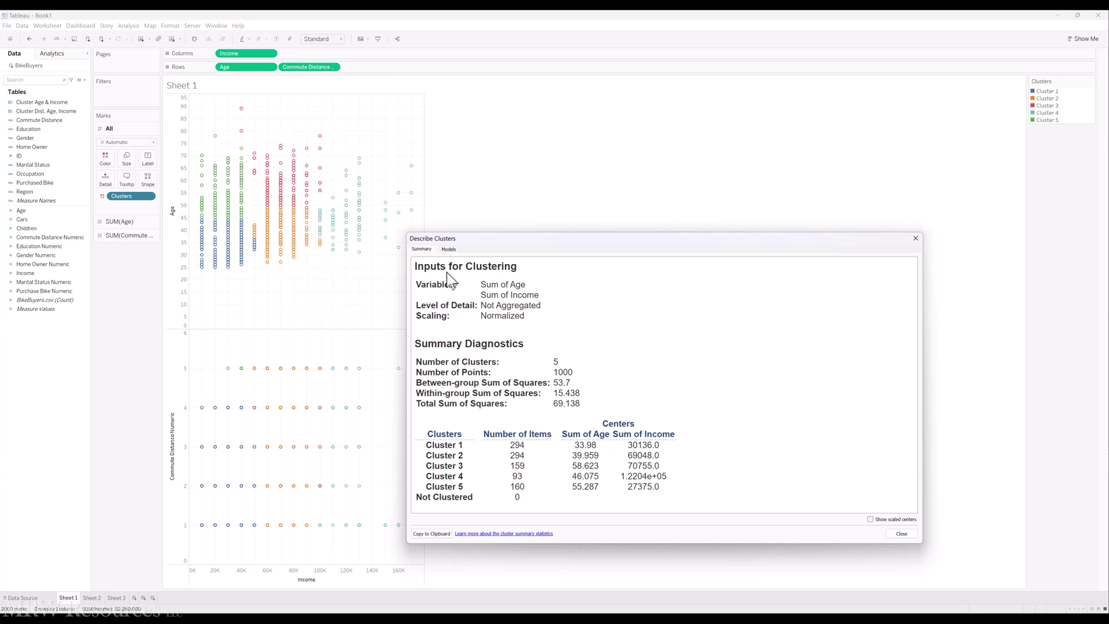
pyautogui.click(449, 249)
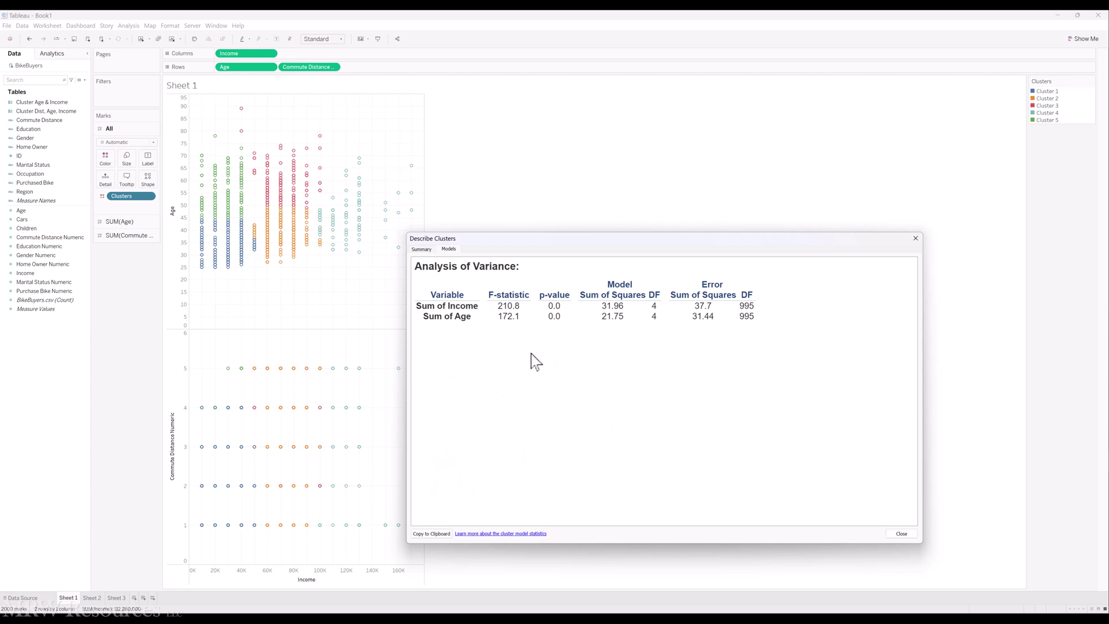
pyautogui.click(914, 239)
# On Sheet 3, widen the bars for Cluster 1 through Cluster 5
pyautogui.click(116, 597)
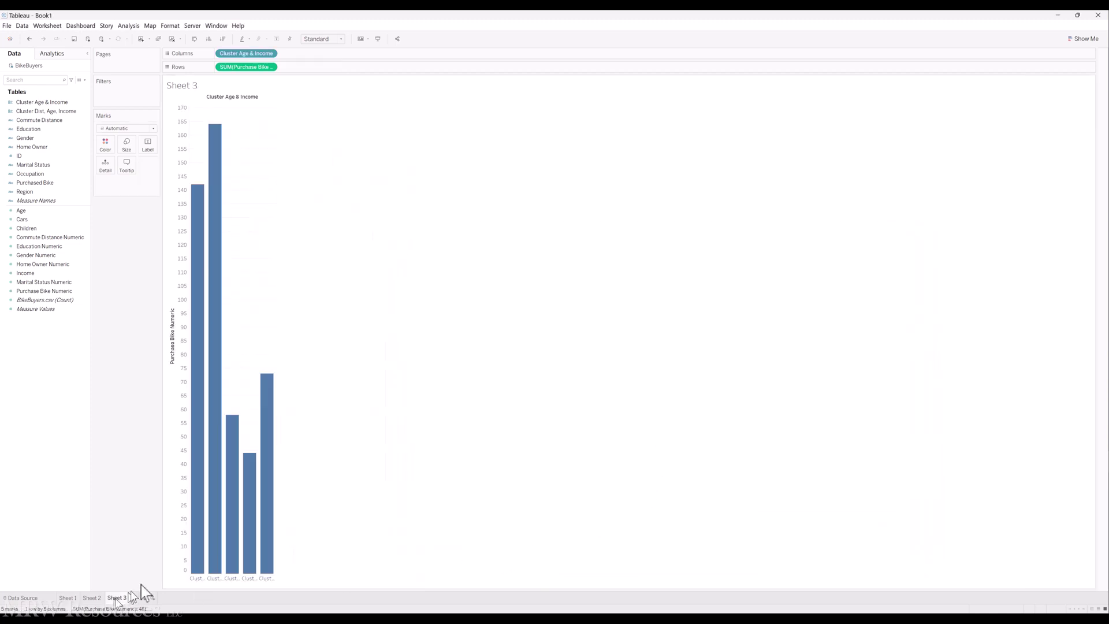
pyautogui.click(274, 446)
pyautogui.click(274, 440)
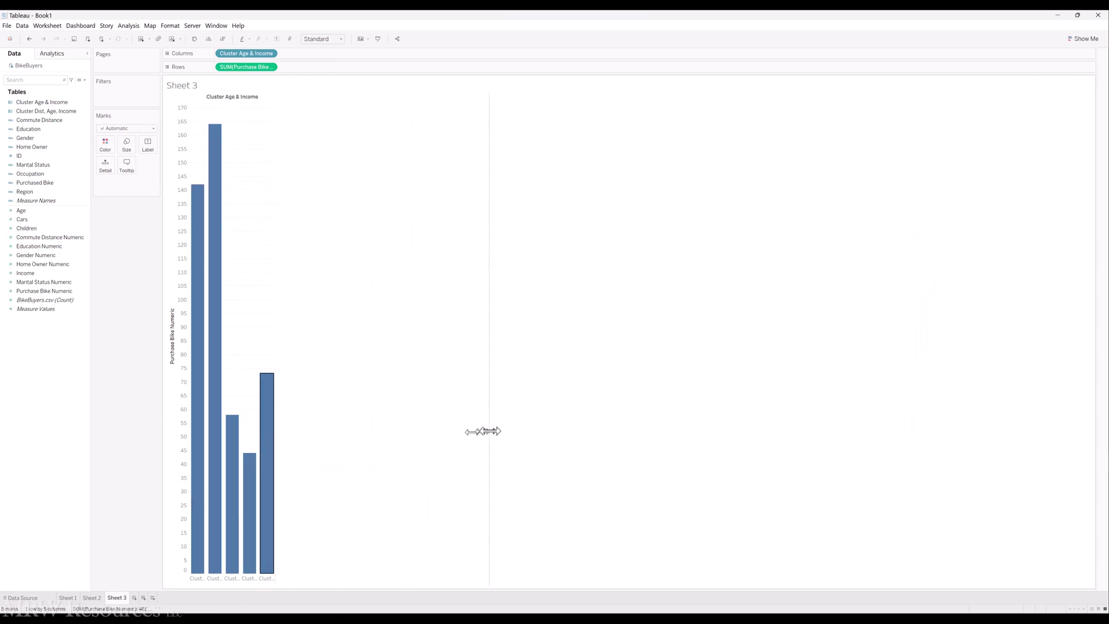
pyautogui.moveTo(488, 431); pyautogui.dragTo(487, 430)
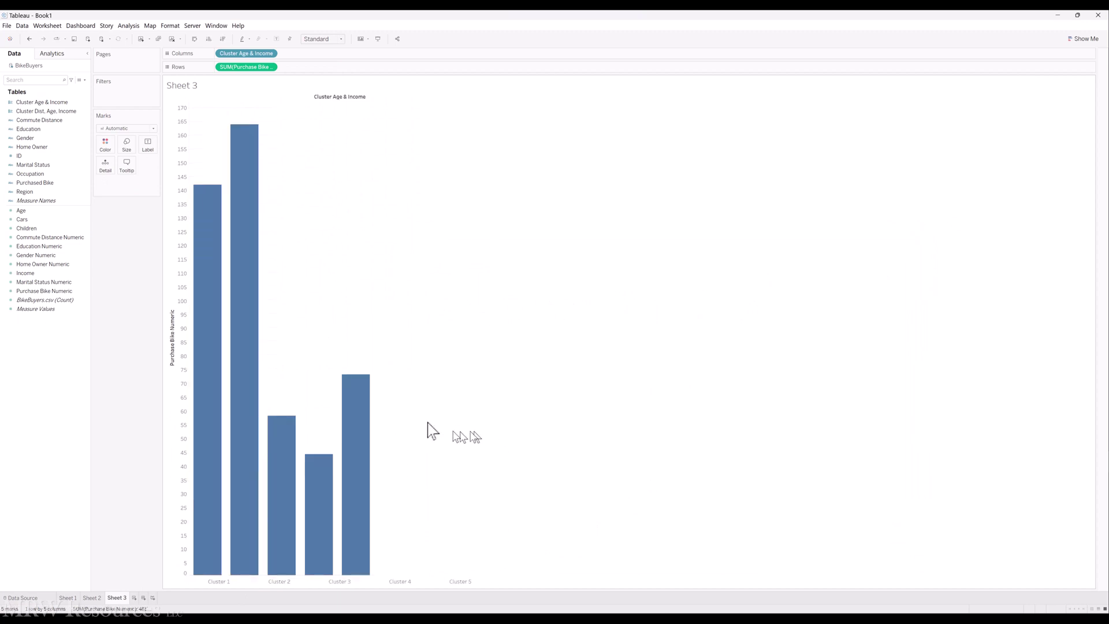
# Show the average Purchase Bike Numeric per cluster instead of the sum; Cluster 2 tops at 0.5578
pyautogui.click(270, 68)
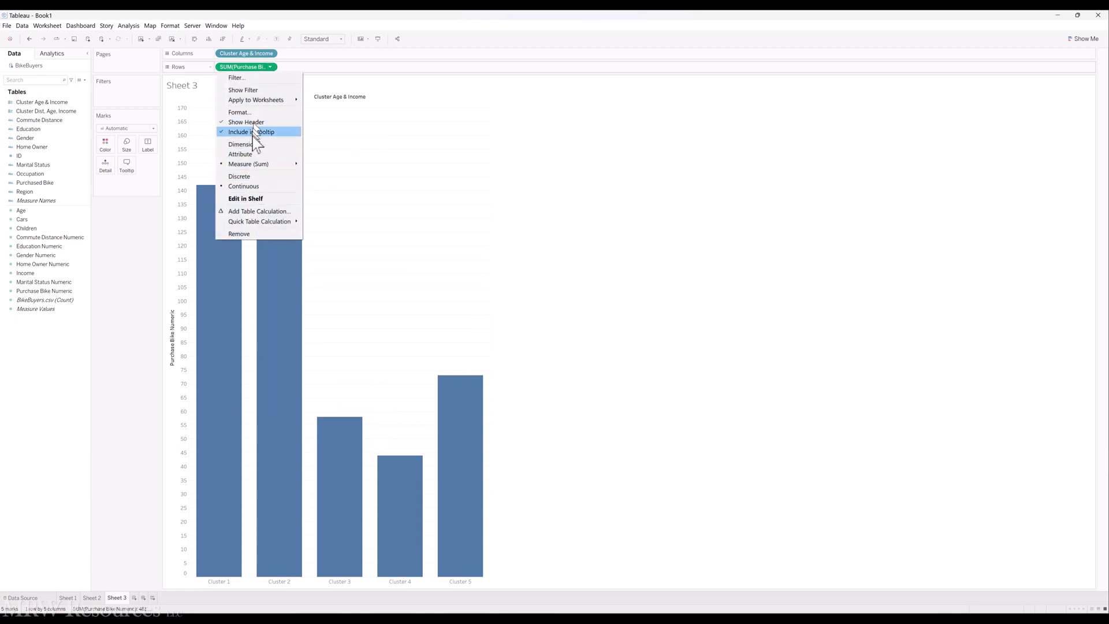
pyautogui.moveTo(265, 165)
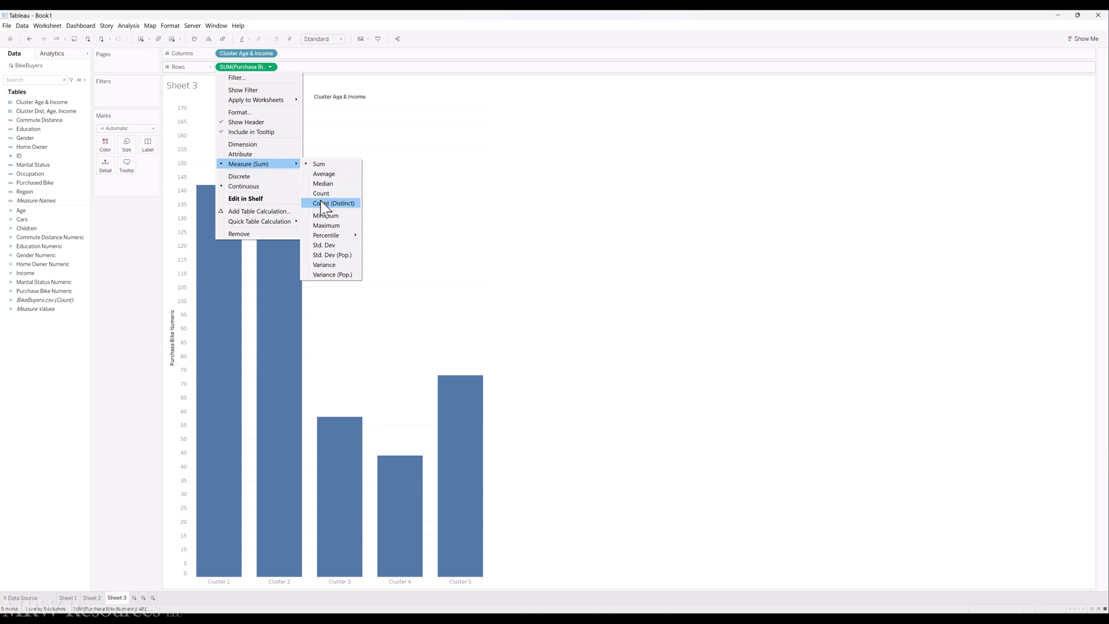
pyautogui.click(324, 174)
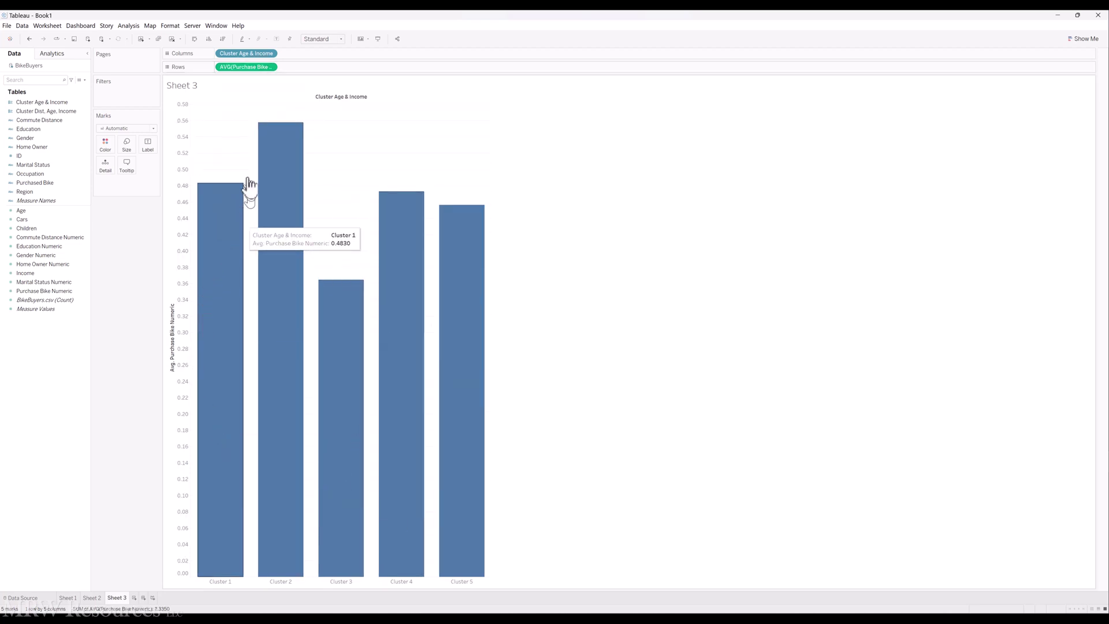
pyautogui.moveTo(299, 153)
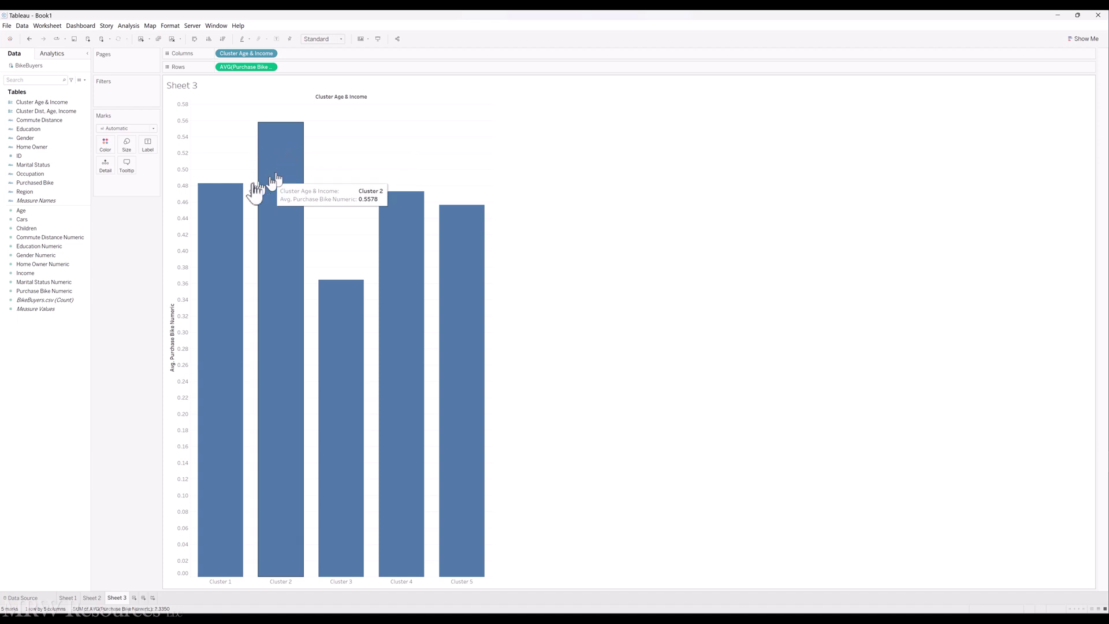
pyautogui.moveTo(409, 225)
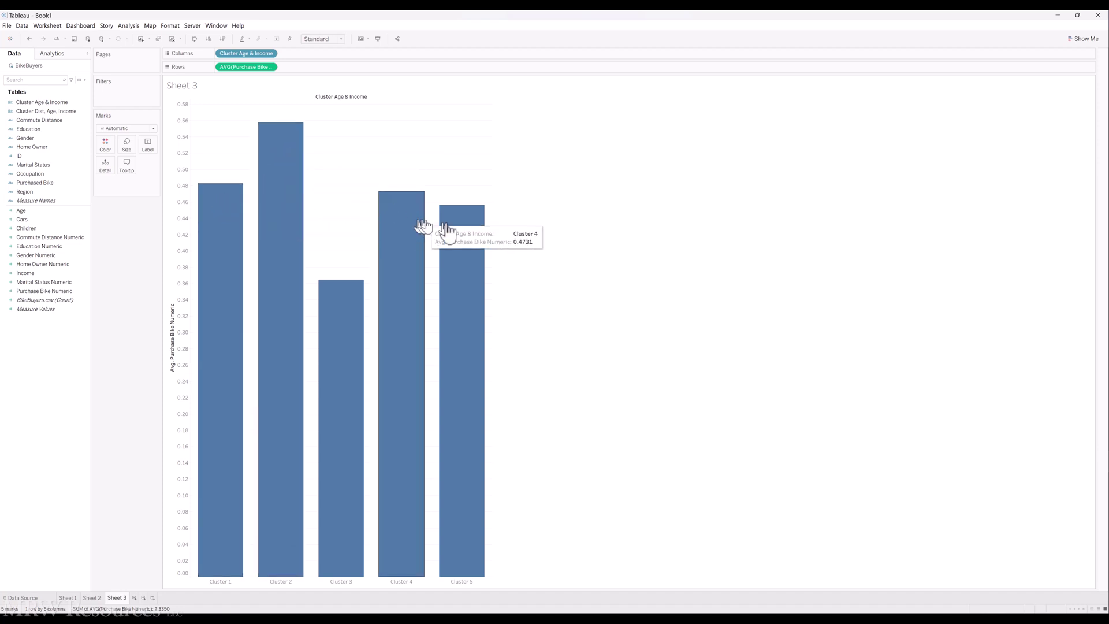
pyautogui.moveTo(468, 234)
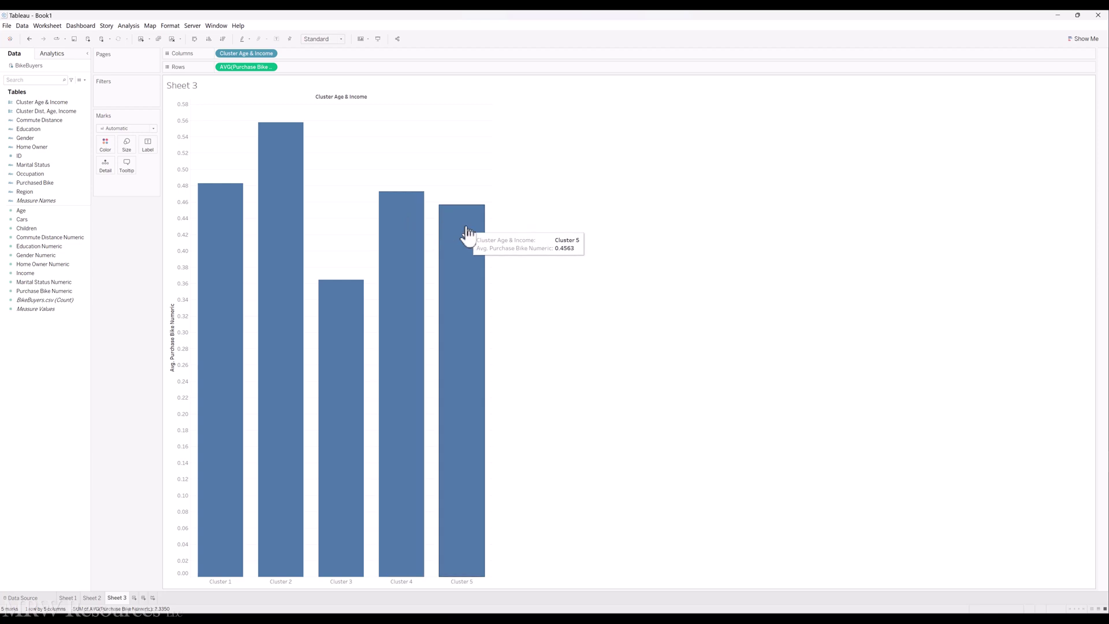
pyautogui.moveTo(329, 365)
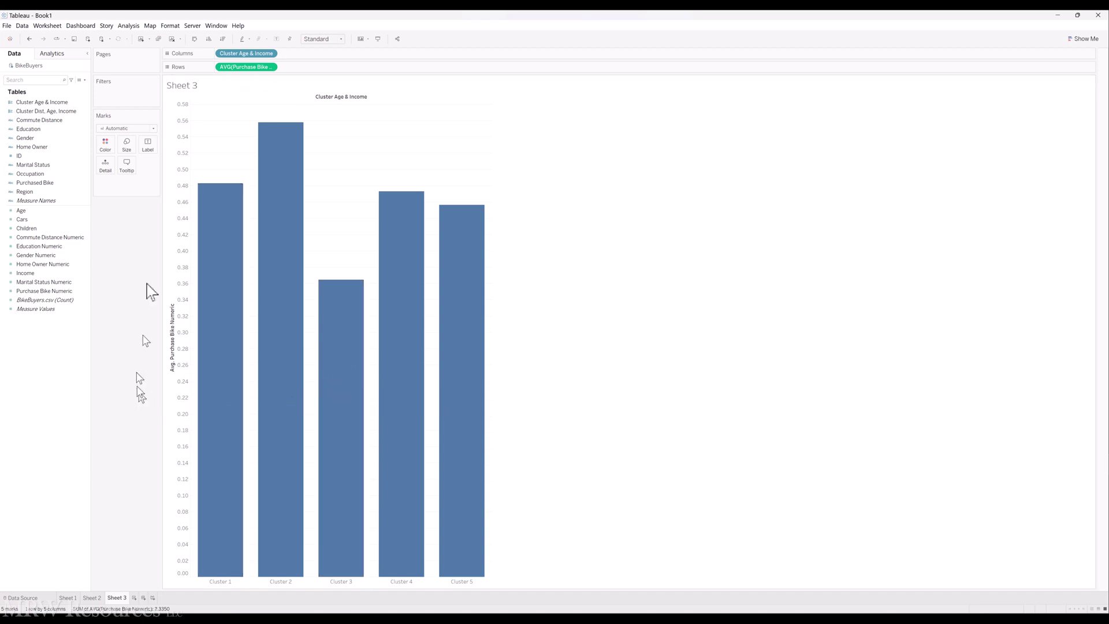
# On Sheet 1, open Describe Clusters for the Clusters field, enlarge it to show every cluster row, then close it
pyautogui.click(68, 599)
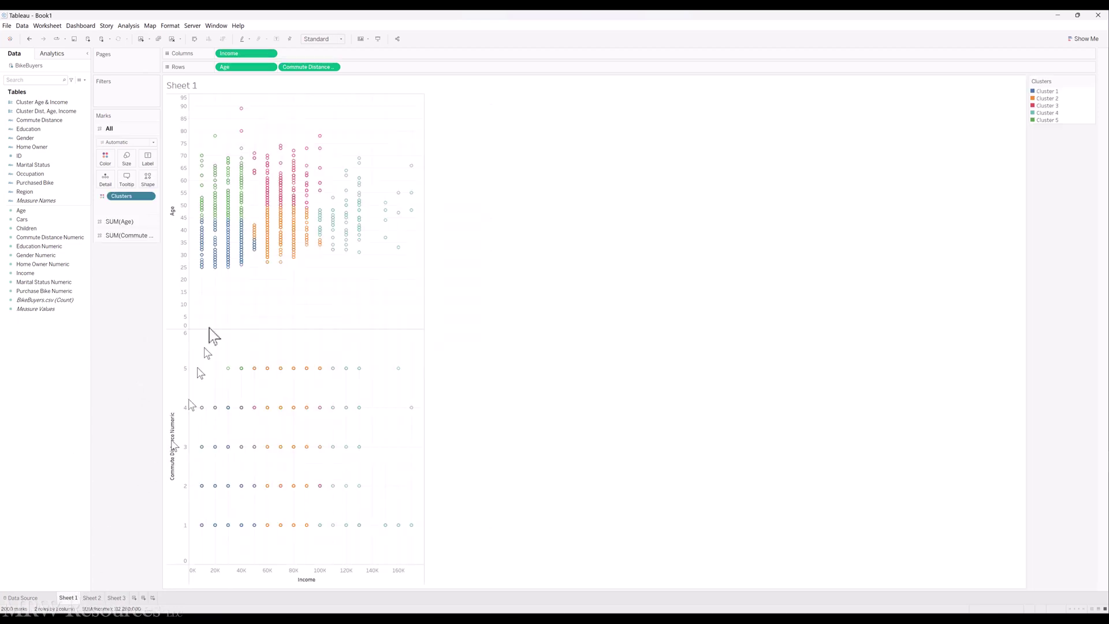
pyautogui.click(149, 197)
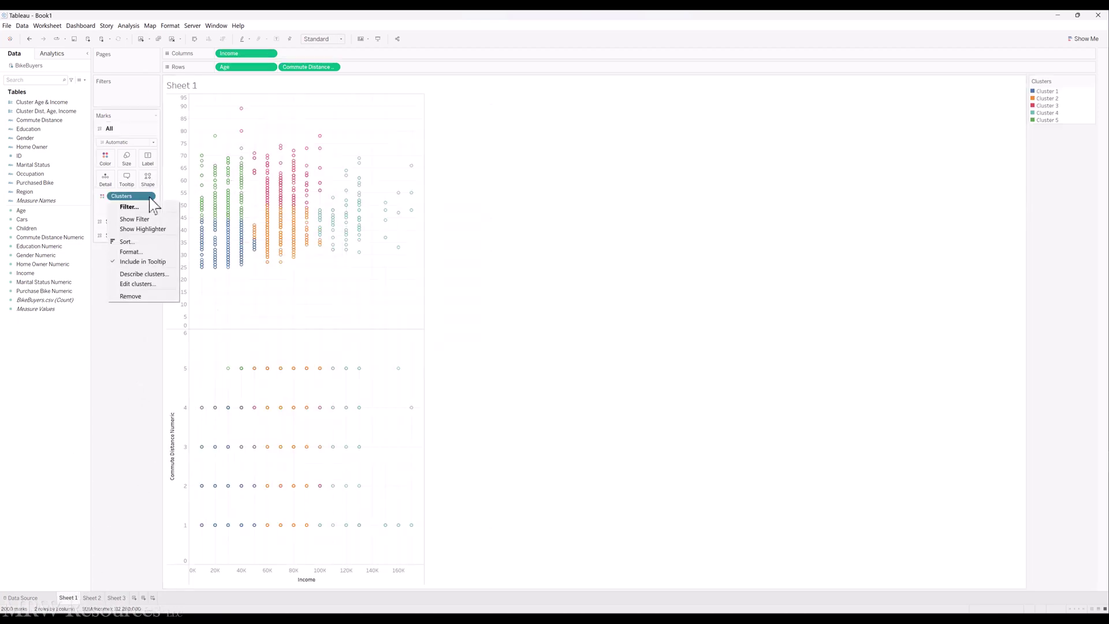
pyautogui.click(141, 280)
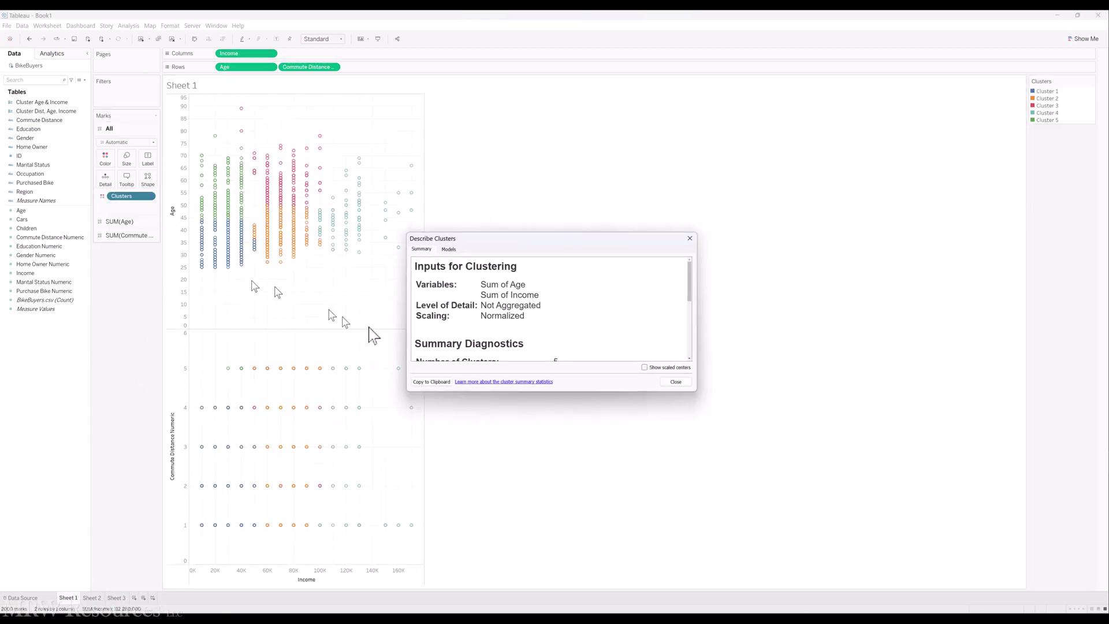
pyautogui.moveTo(403, 231); pyautogui.dragTo(222, 104)
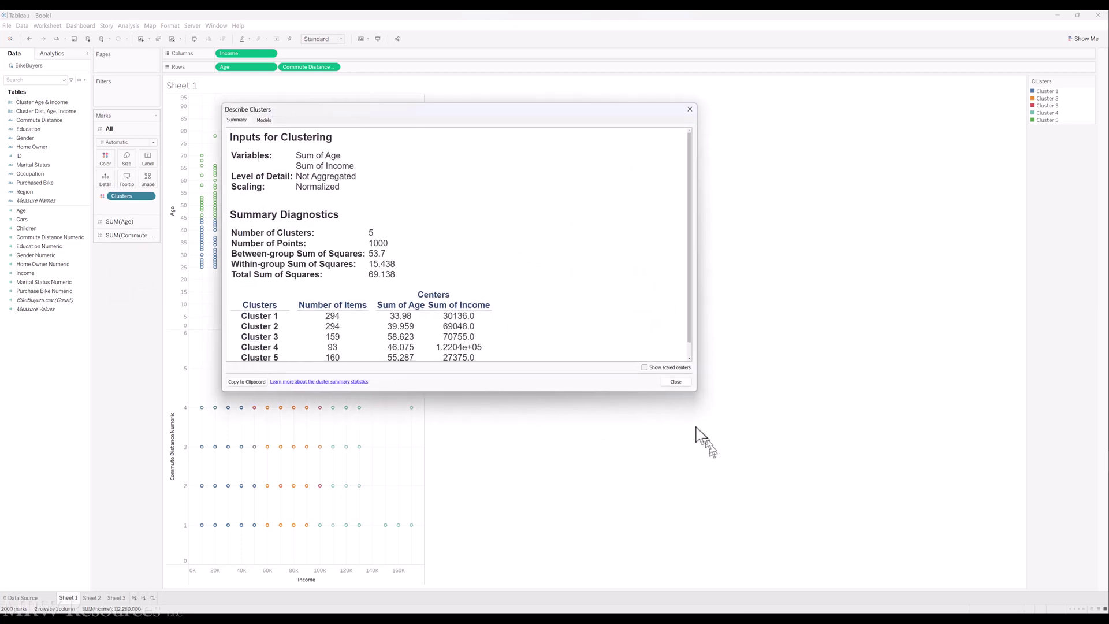
pyautogui.moveTo(696, 391); pyautogui.dragTo(777, 454)
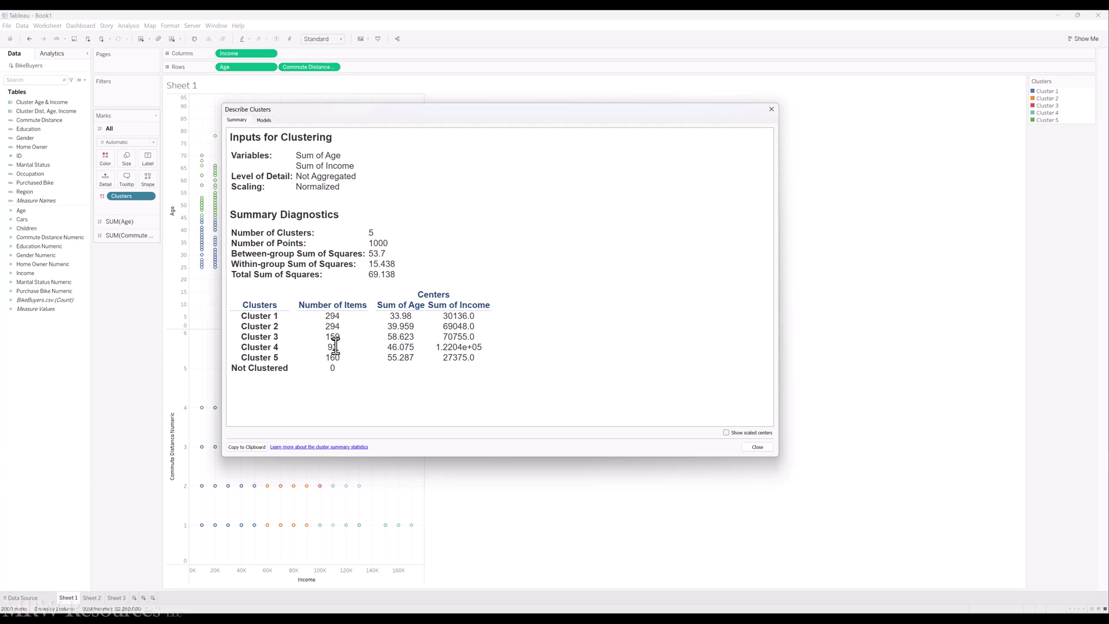
pyautogui.click(762, 448)
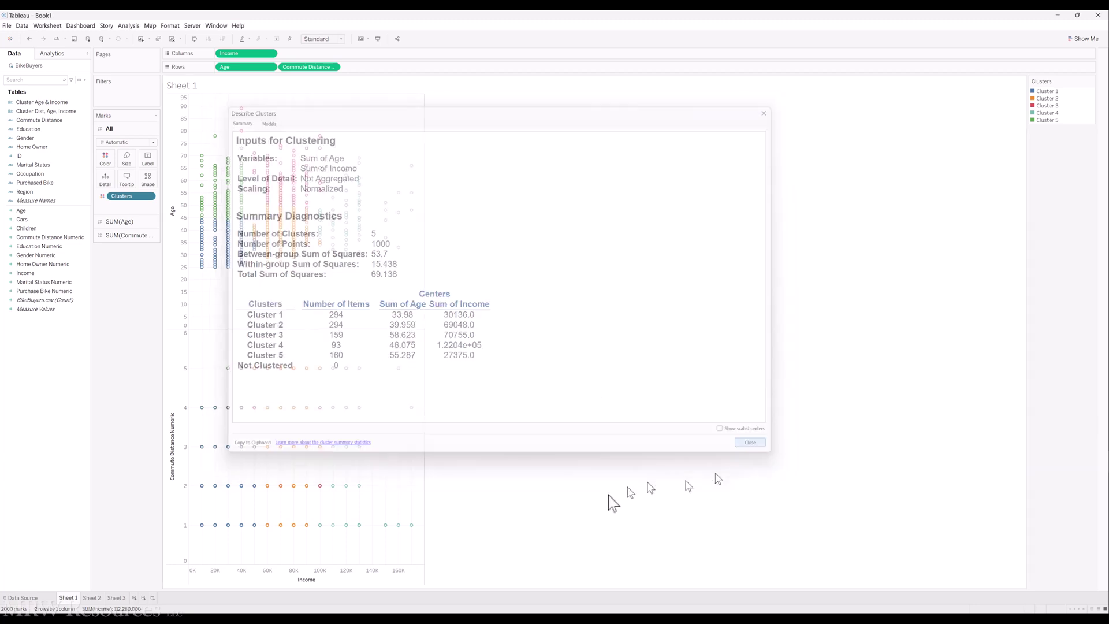
# Reopen Describe Clusters from Sheet 1's Clusters pill, enlarged to show sizes 294, 294, 159, 93, 160
pyautogui.click(118, 598)
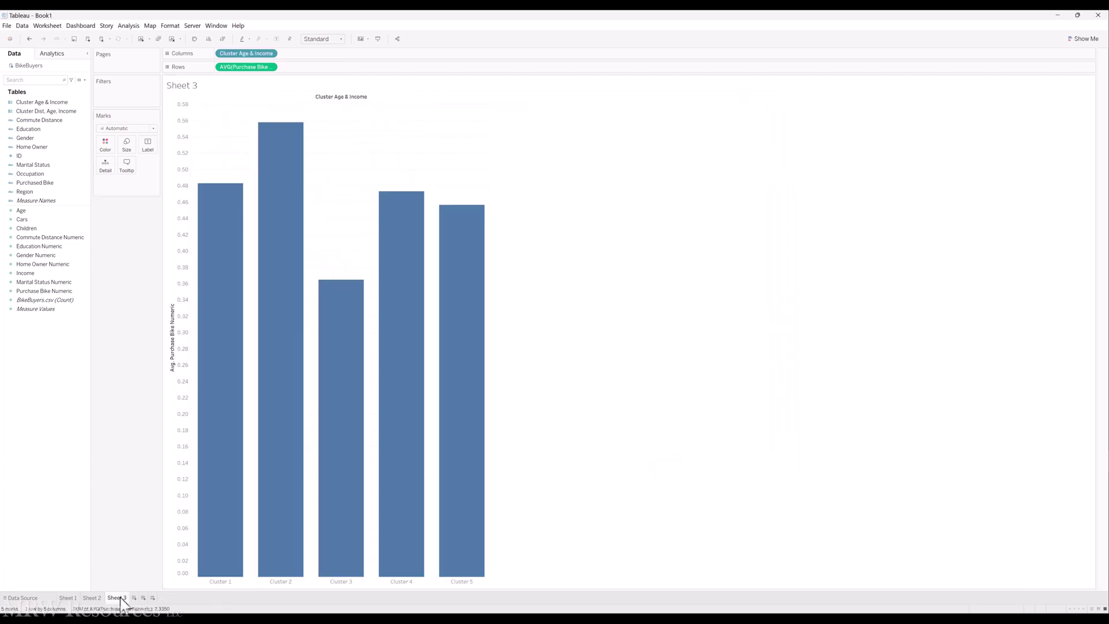
pyautogui.click(65, 598)
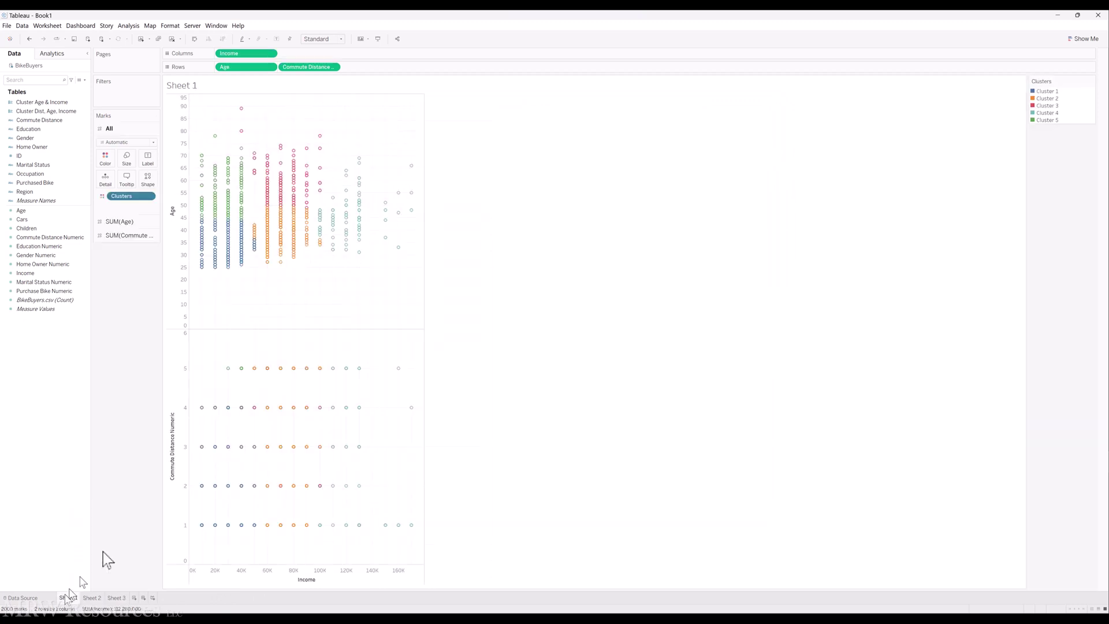
pyautogui.click(151, 197)
pyautogui.click(144, 273)
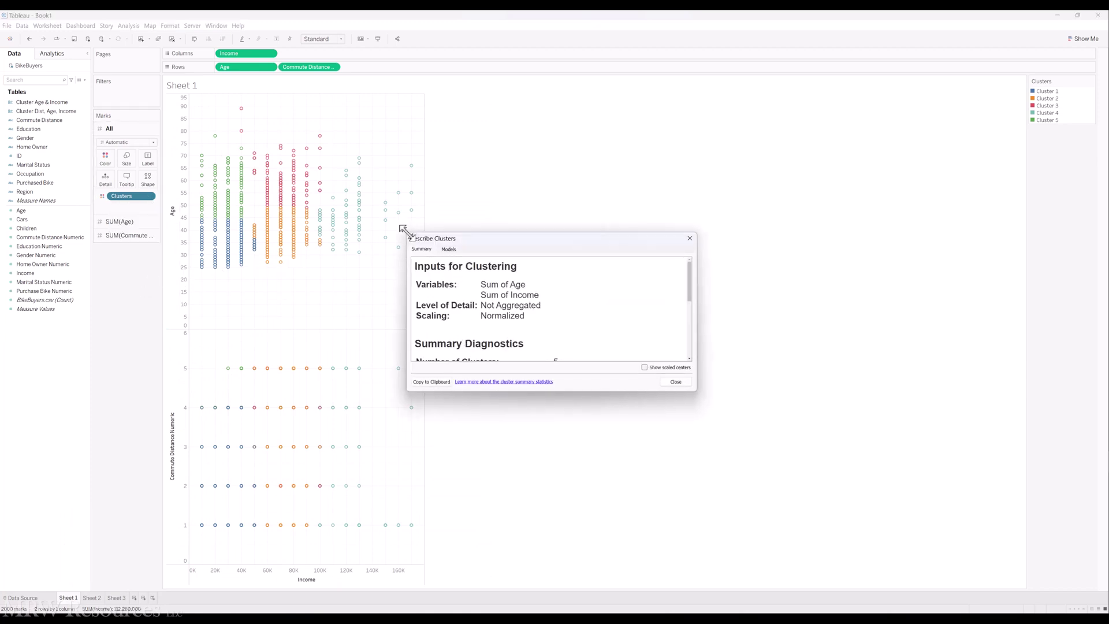
pyautogui.moveTo(409, 232); pyautogui.dragTo(187, 91)
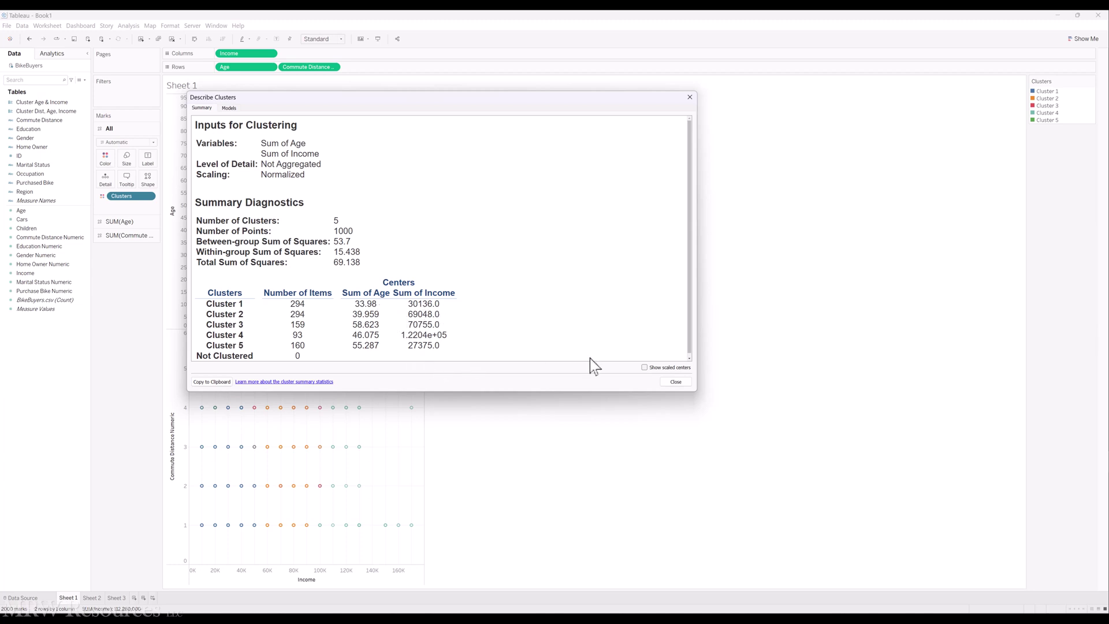
# Close Describe Clusters and go via Sheet 2 back to Sheet 3's average-purchase bar chart
pyautogui.click(690, 97)
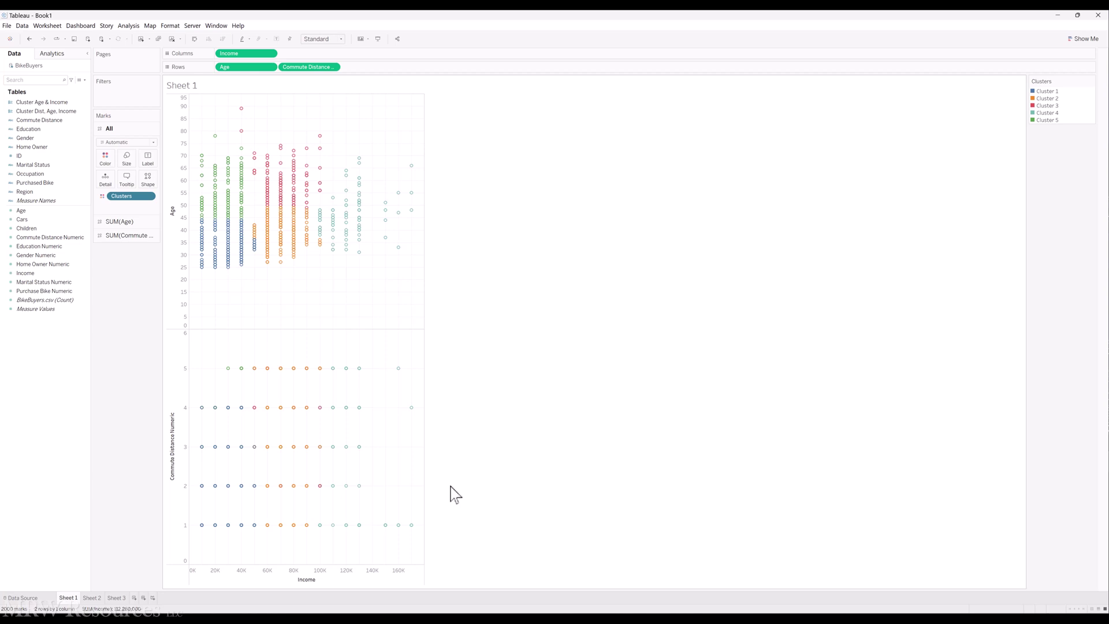
pyautogui.click(93, 598)
pyautogui.click(114, 598)
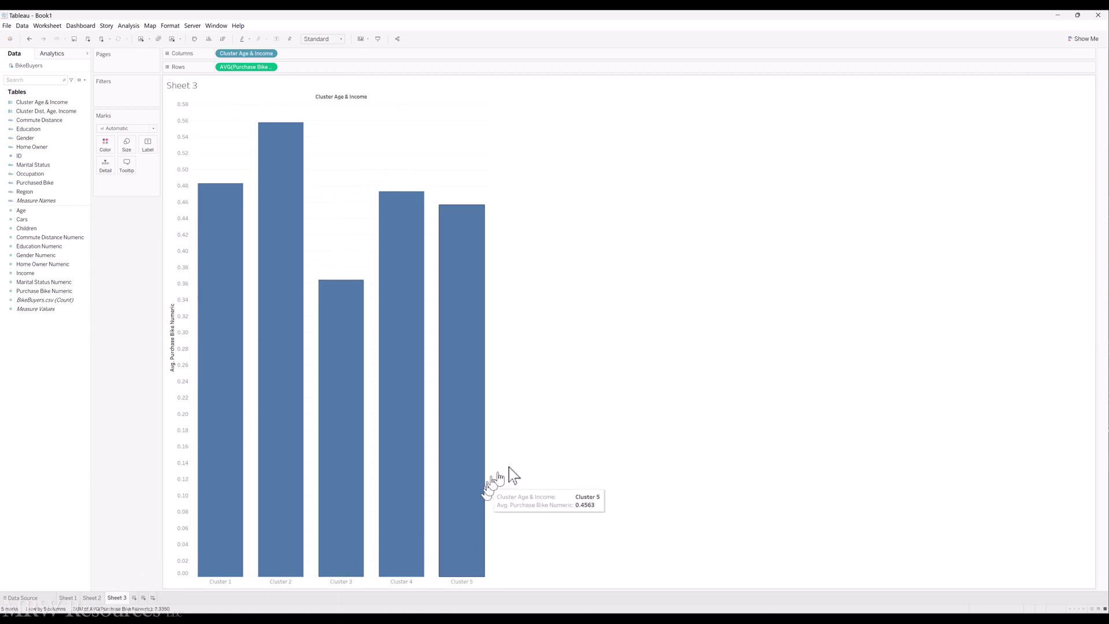